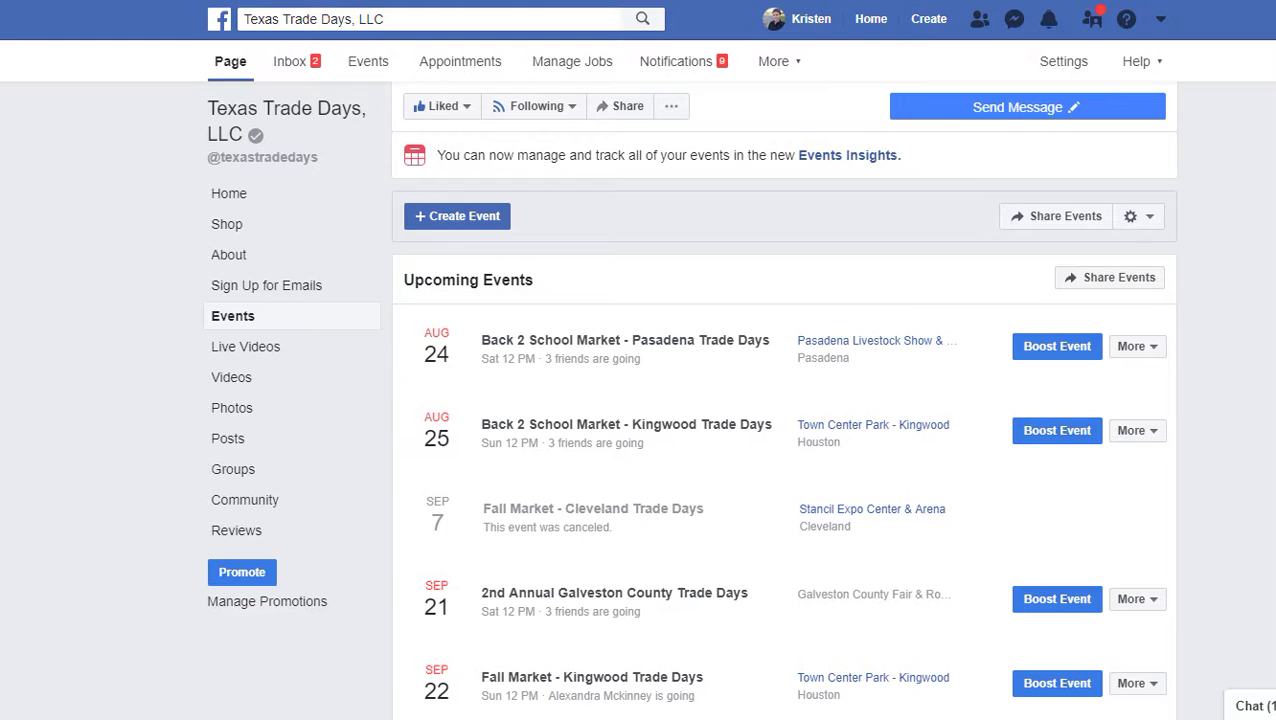
Open the Events section from the Texas Trade Days, LLC page's home view and look through its upcoming and past events.
{"action": "scroll", "coordinate": [308, 228], "scroll_direction": "up", "scroll_amount": 3}
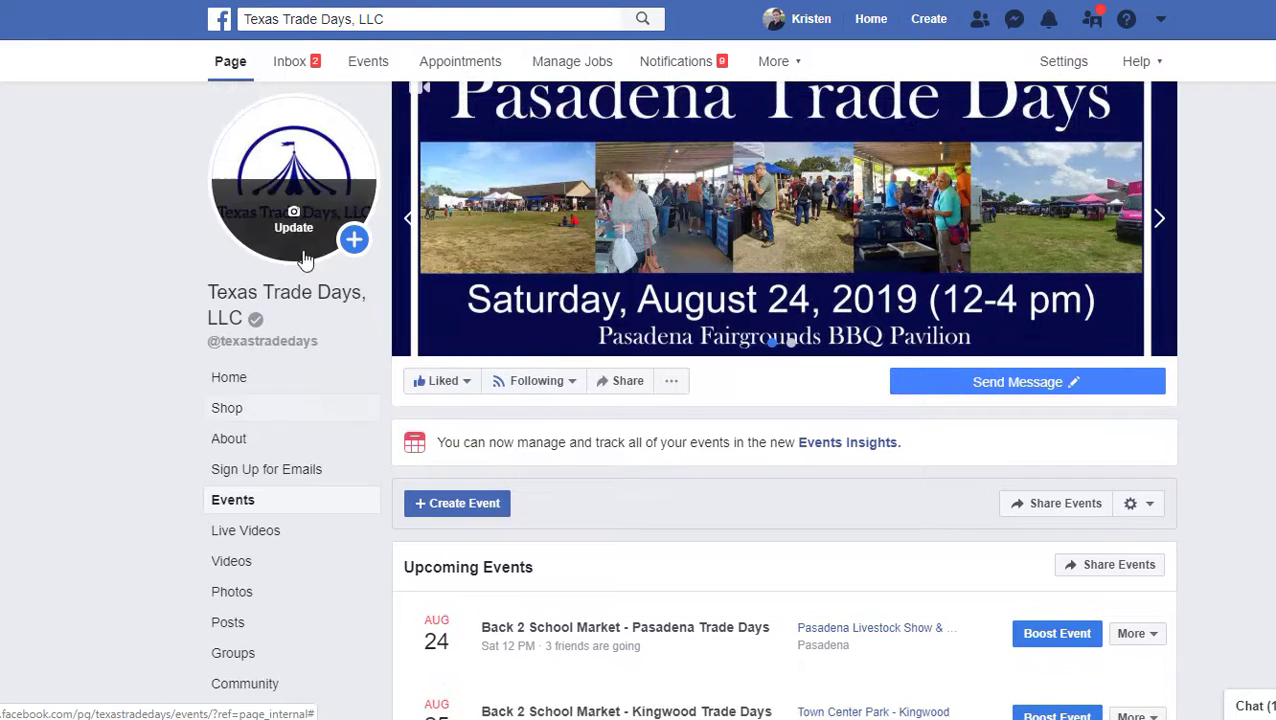
{"action": "left_click", "coordinate": [268, 380]}
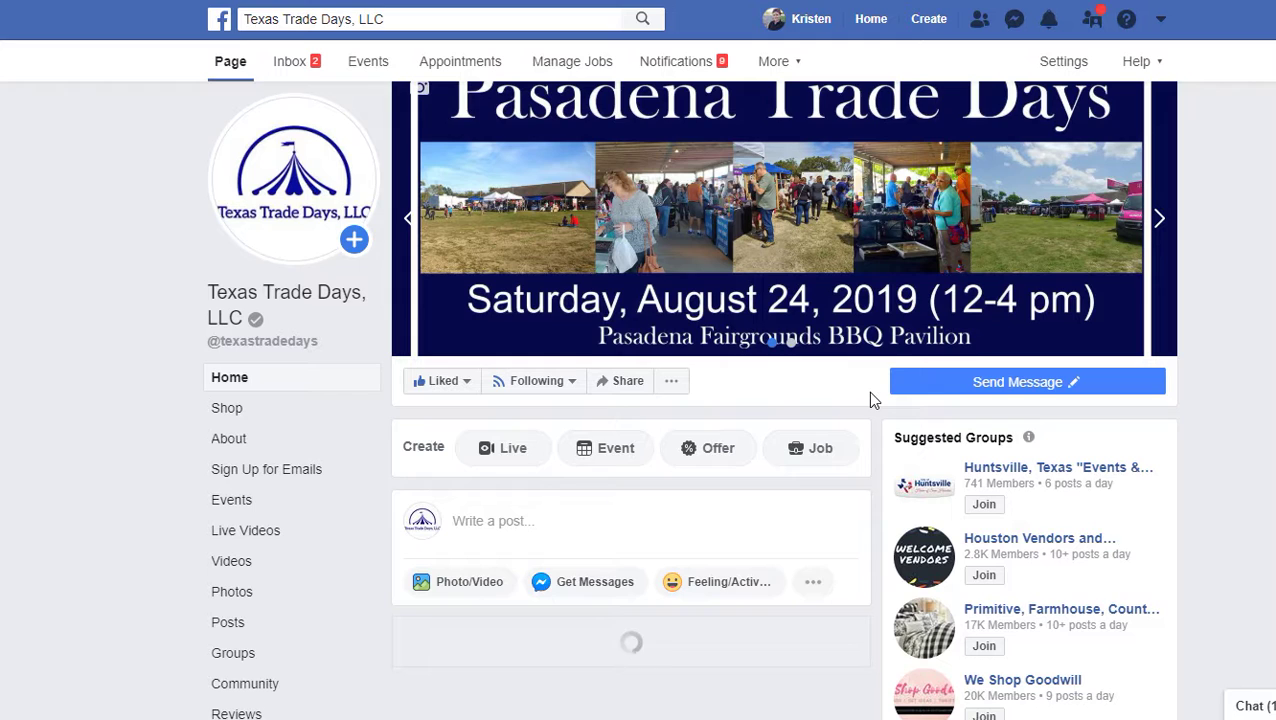
{"action": "scroll", "coordinate": [792, 427], "scroll_direction": "down", "scroll_amount": 2}
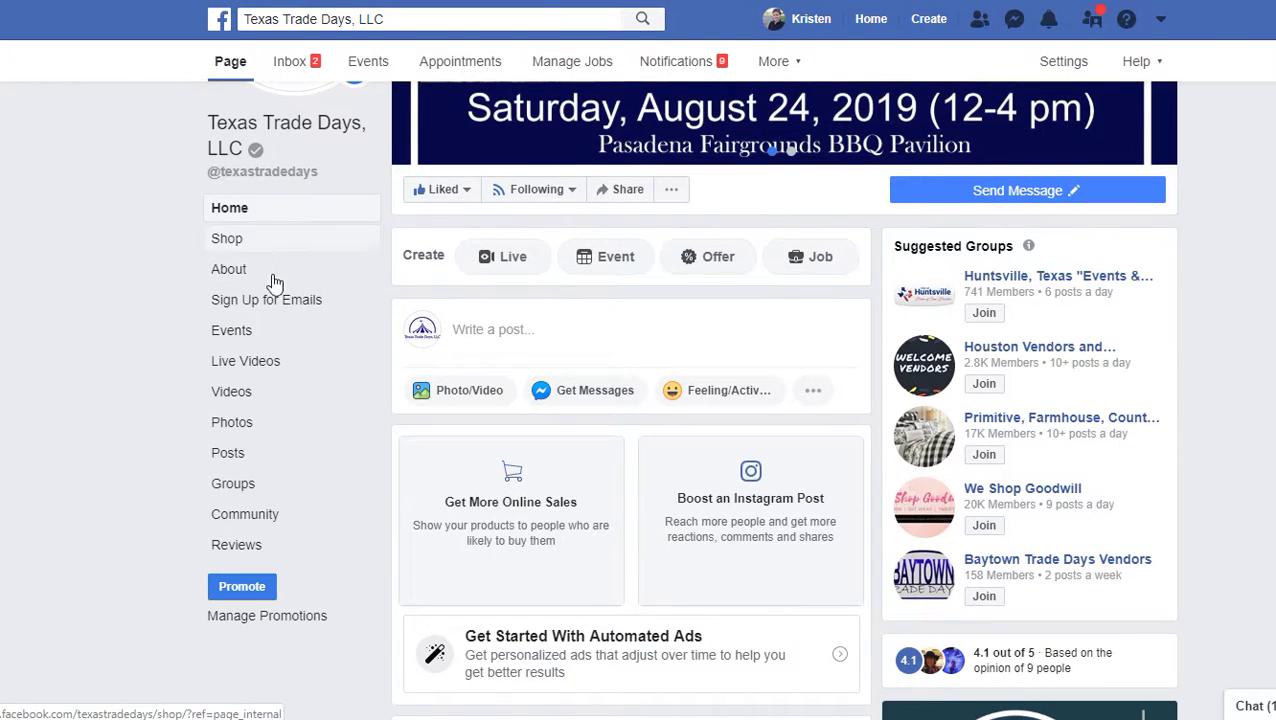
{"action": "left_click", "coordinate": [272, 332]}
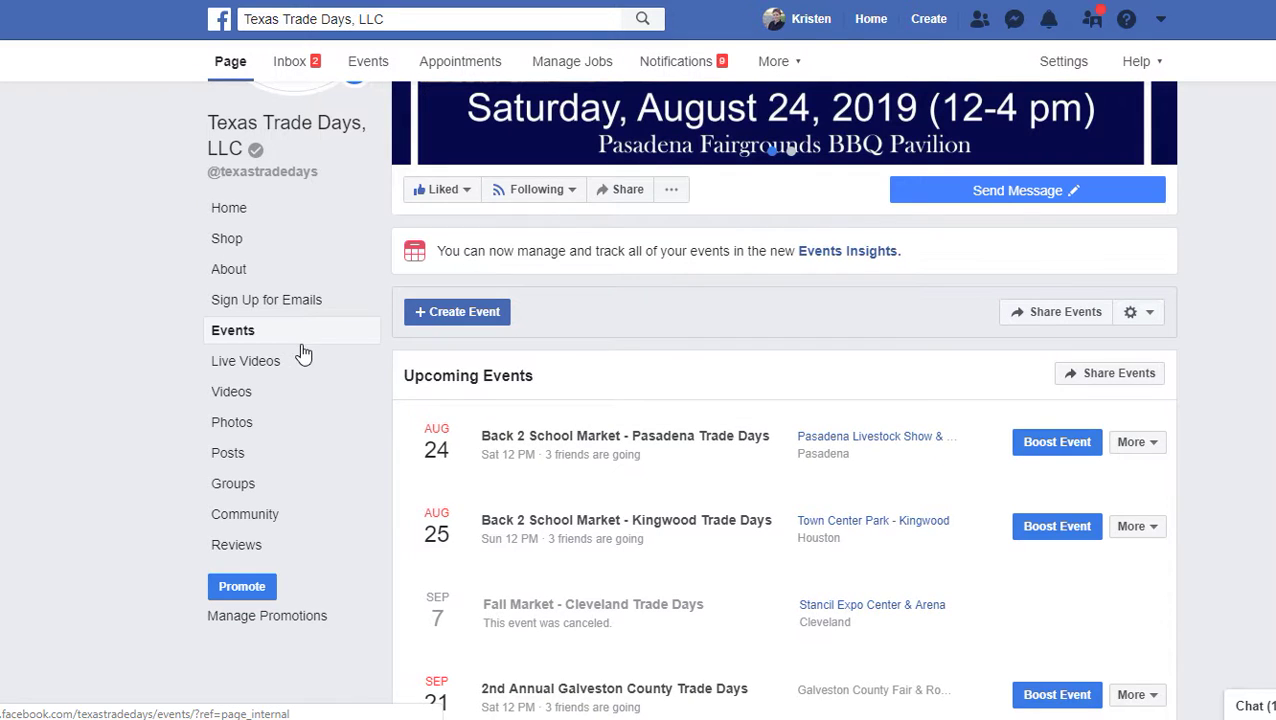
{"action": "scroll", "coordinate": [638, 364], "scroll_direction": "down", "scroll_amount": 2}
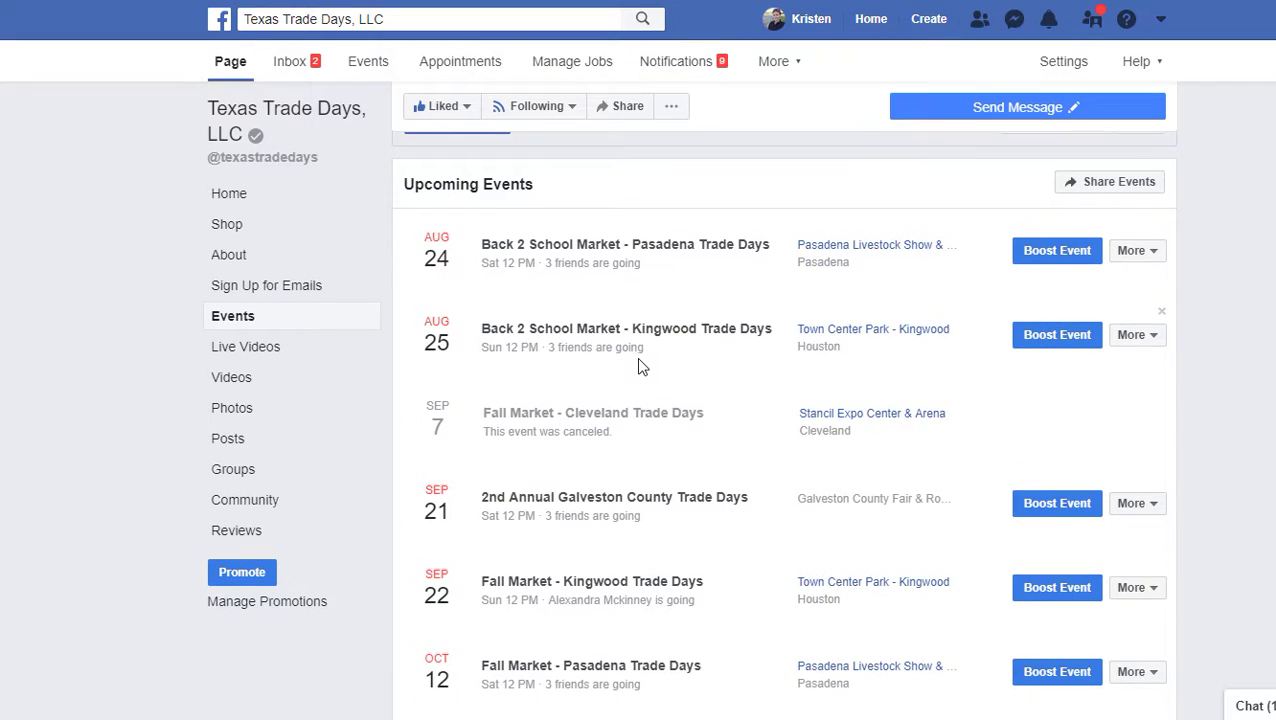
{"action": "scroll", "coordinate": [639, 362], "scroll_direction": "down", "scroll_amount": 10}
{"action": "scroll", "coordinate": [640, 368], "scroll_direction": "down", "scroll_amount": 1}
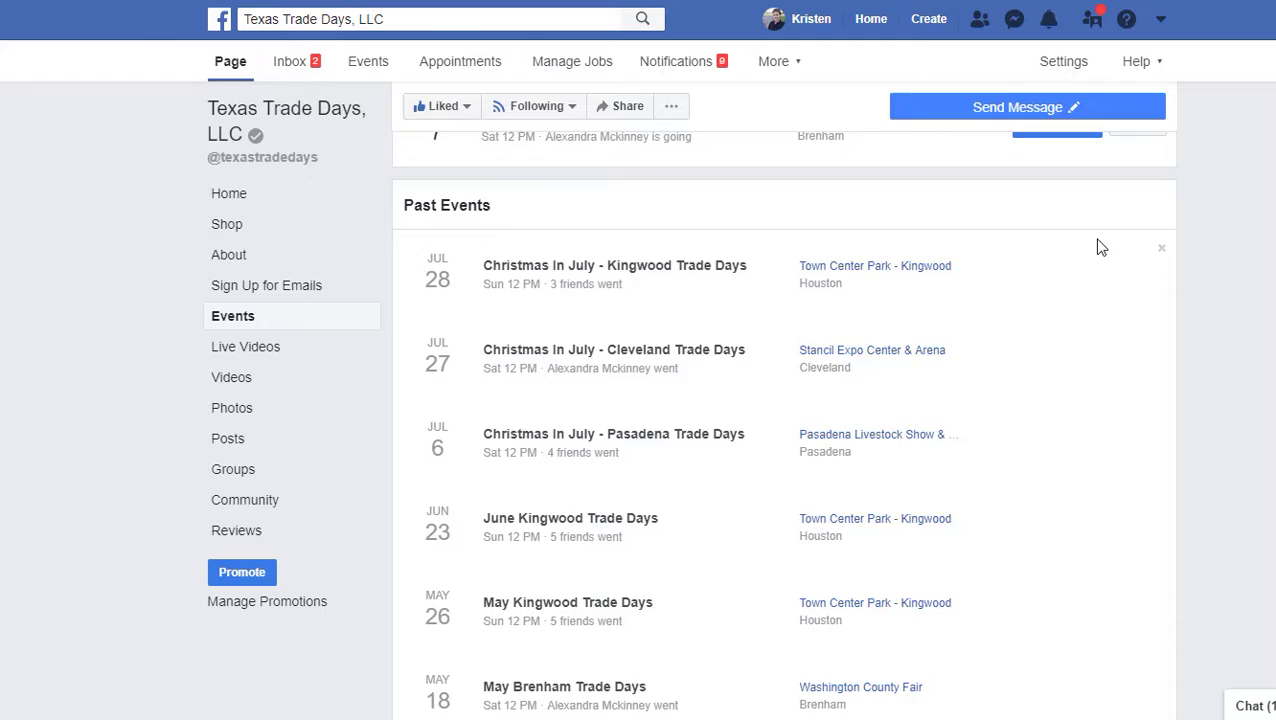
{"action": "scroll", "coordinate": [1101, 247], "scroll_direction": "down", "scroll_amount": 7}
{"action": "scroll", "coordinate": [1101, 247], "scroll_direction": "up", "scroll_amount": 15}
{"action": "scroll", "coordinate": [1101, 247], "scroll_direction": "up", "scroll_amount": 4}
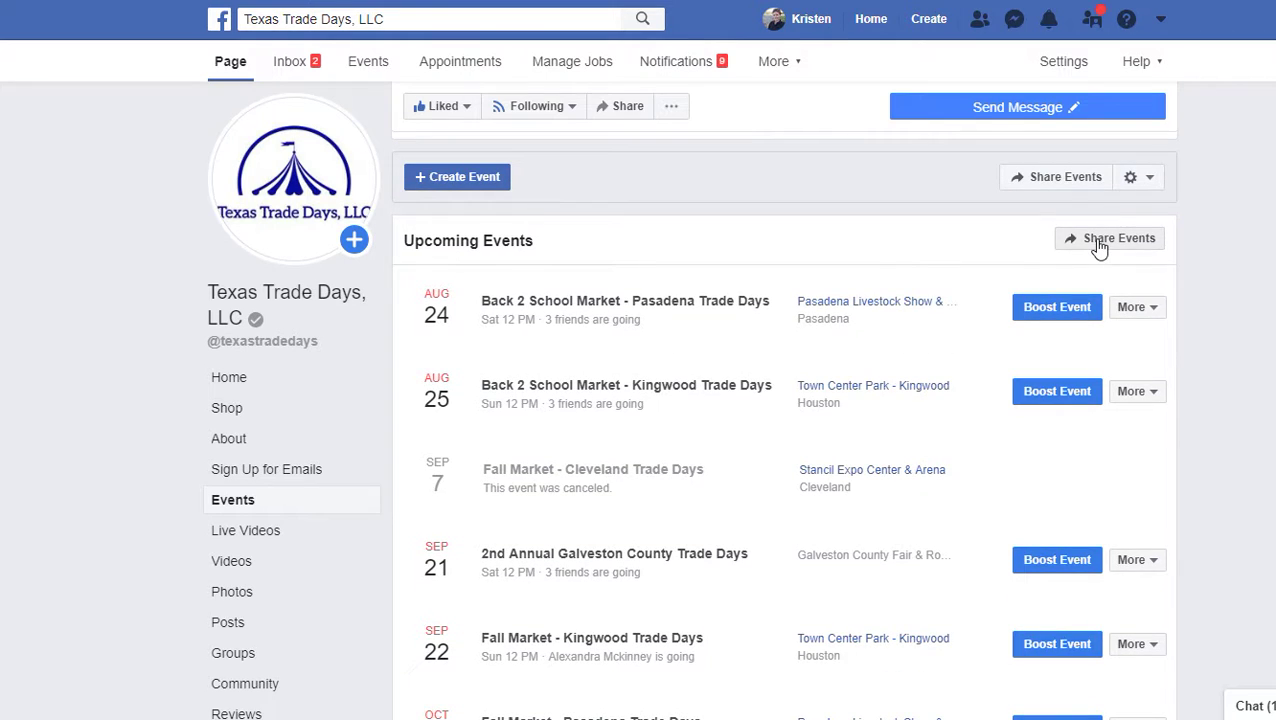
{"action": "mouse_move", "coordinate": [695, 312]}
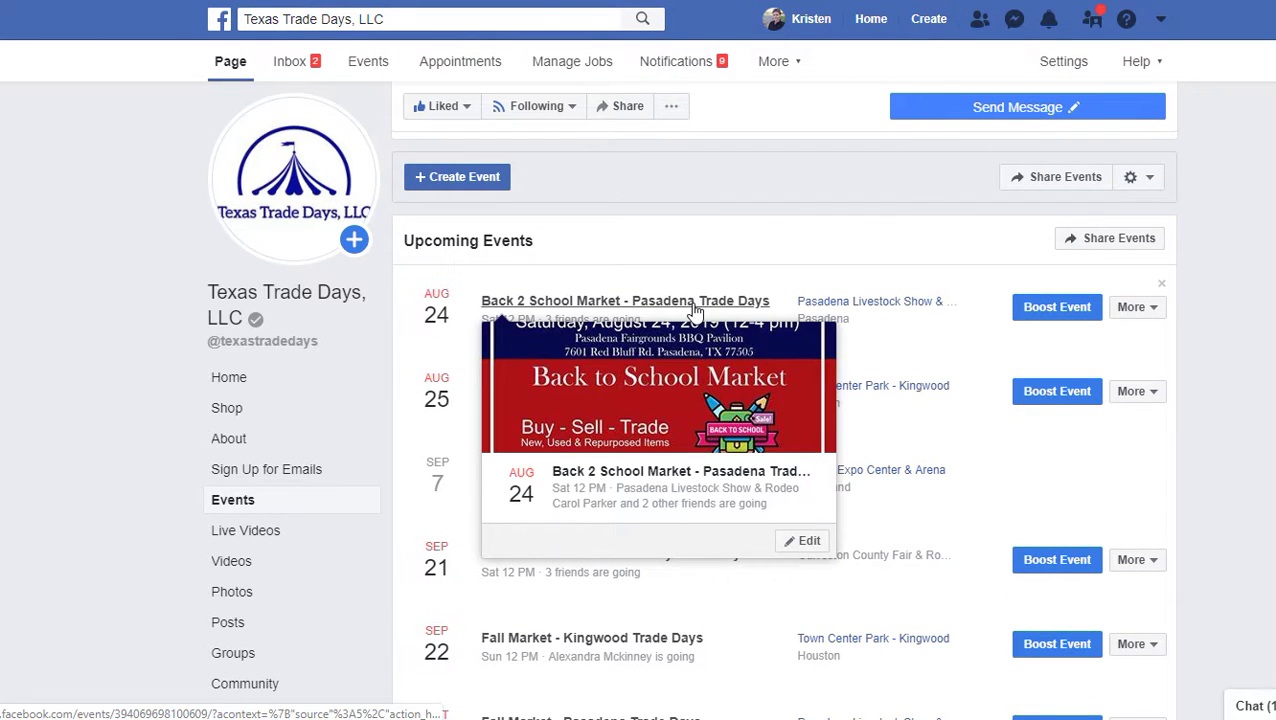
{"action": "left_click", "coordinate": [694, 305]}
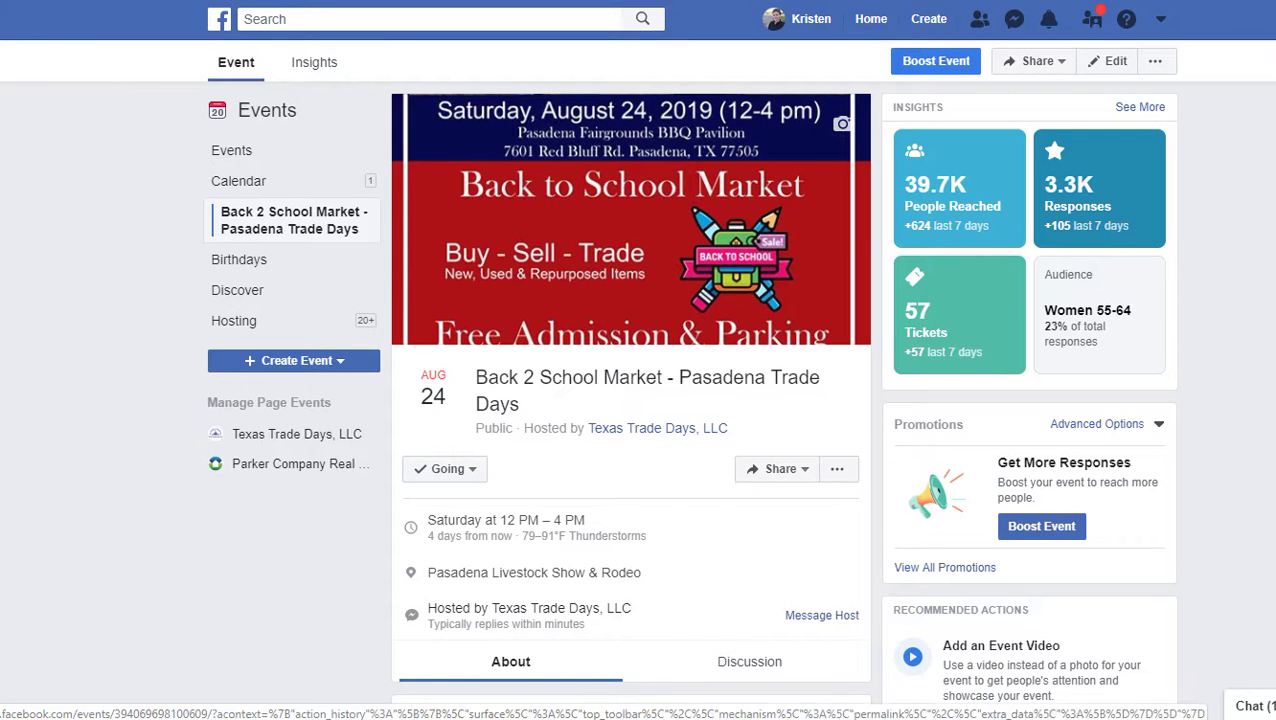
{"action": "scroll", "coordinate": [225, 185], "scroll_direction": "down", "scroll_amount": 3}
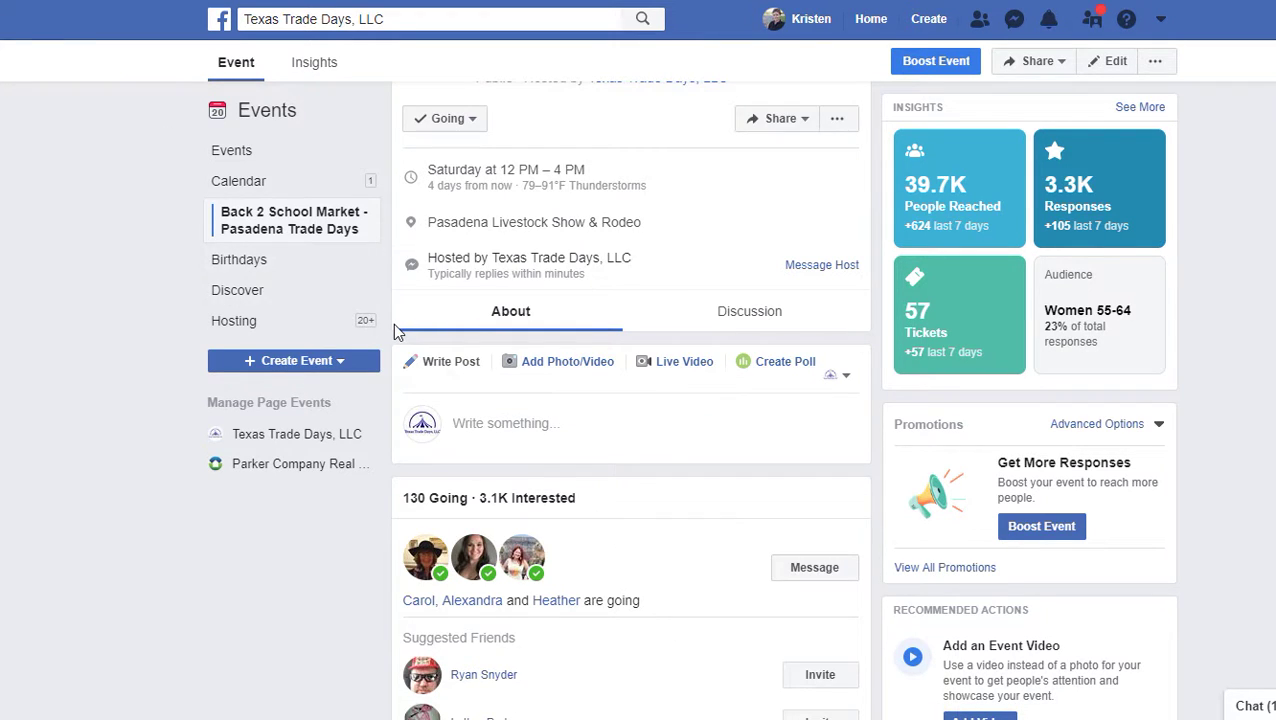
{"action": "key", "text": "alt+Left"}
Open the upcoming Back 2 School Market - Pasadena Trade Days event in a new browser tab and switch to it.
{"action": "scroll", "coordinate": [675, 373], "scroll_direction": "down", "scroll_amount": 3}
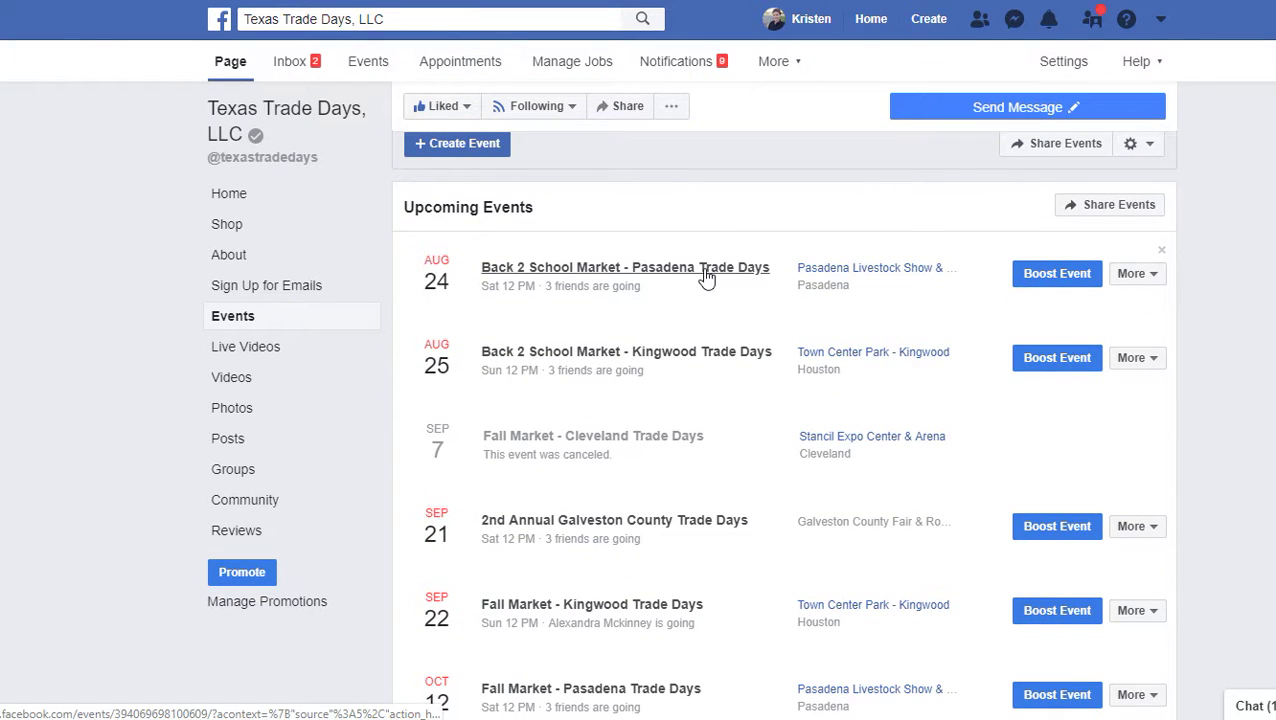
{"action": "mouse_move", "coordinate": [706, 274]}
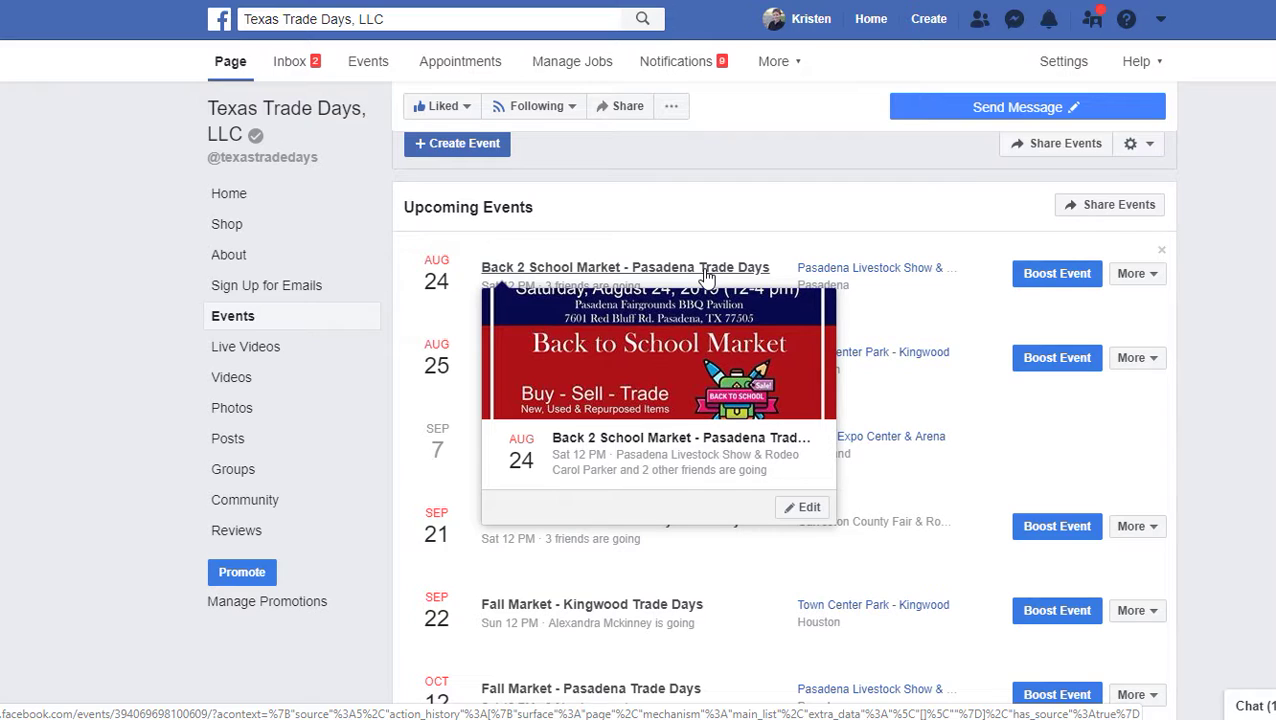
{"action": "right_click", "coordinate": [704, 268]}
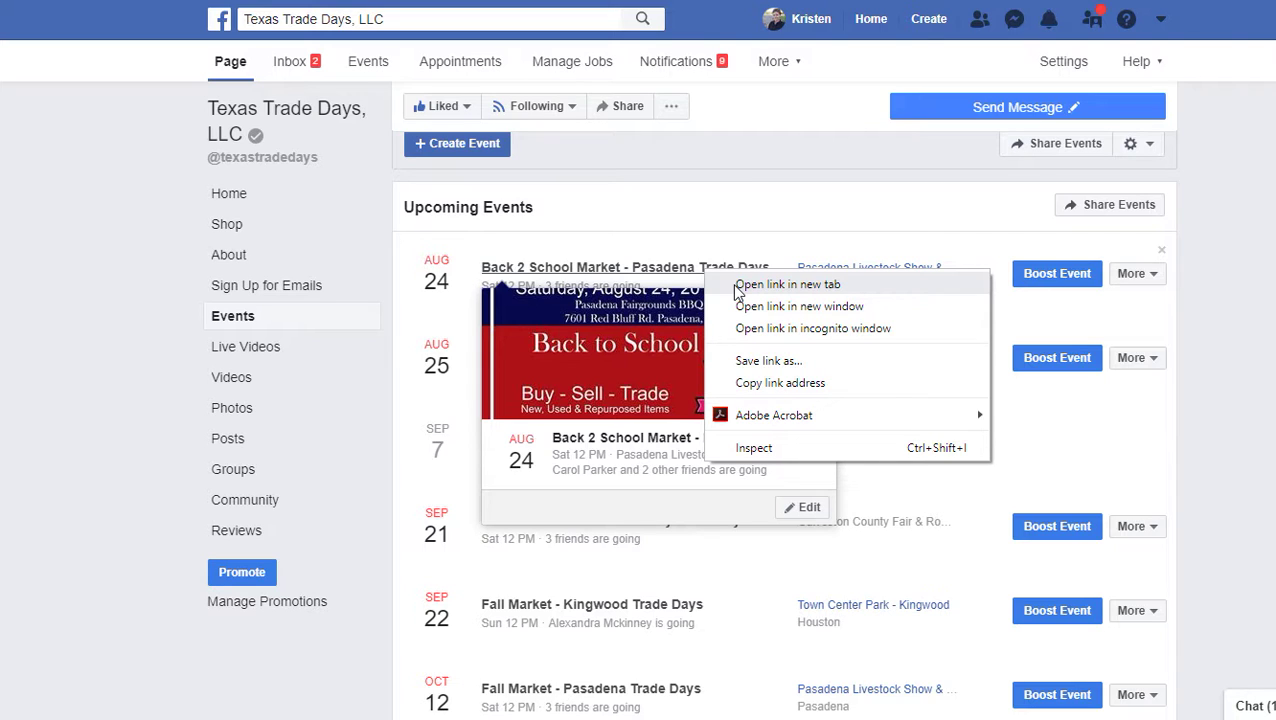
{"action": "left_click", "coordinate": [737, 286]}
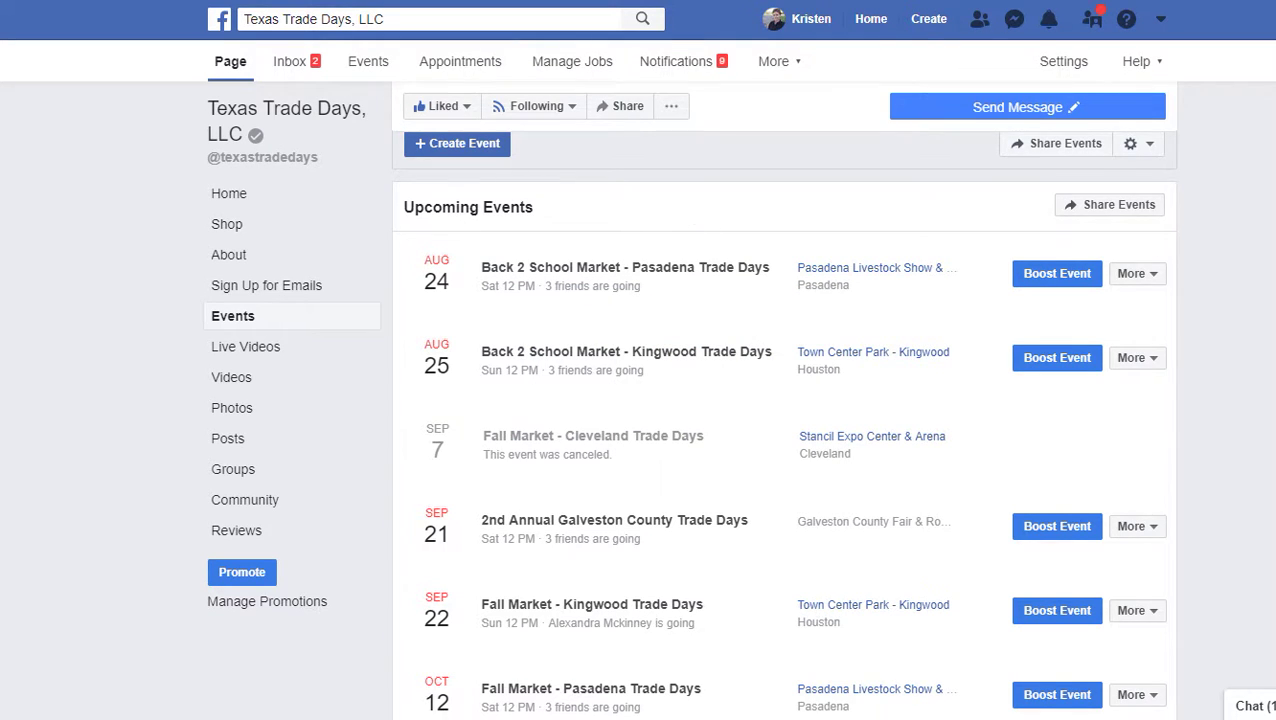
{"action": "key", "text": "ctrl+Tab"}
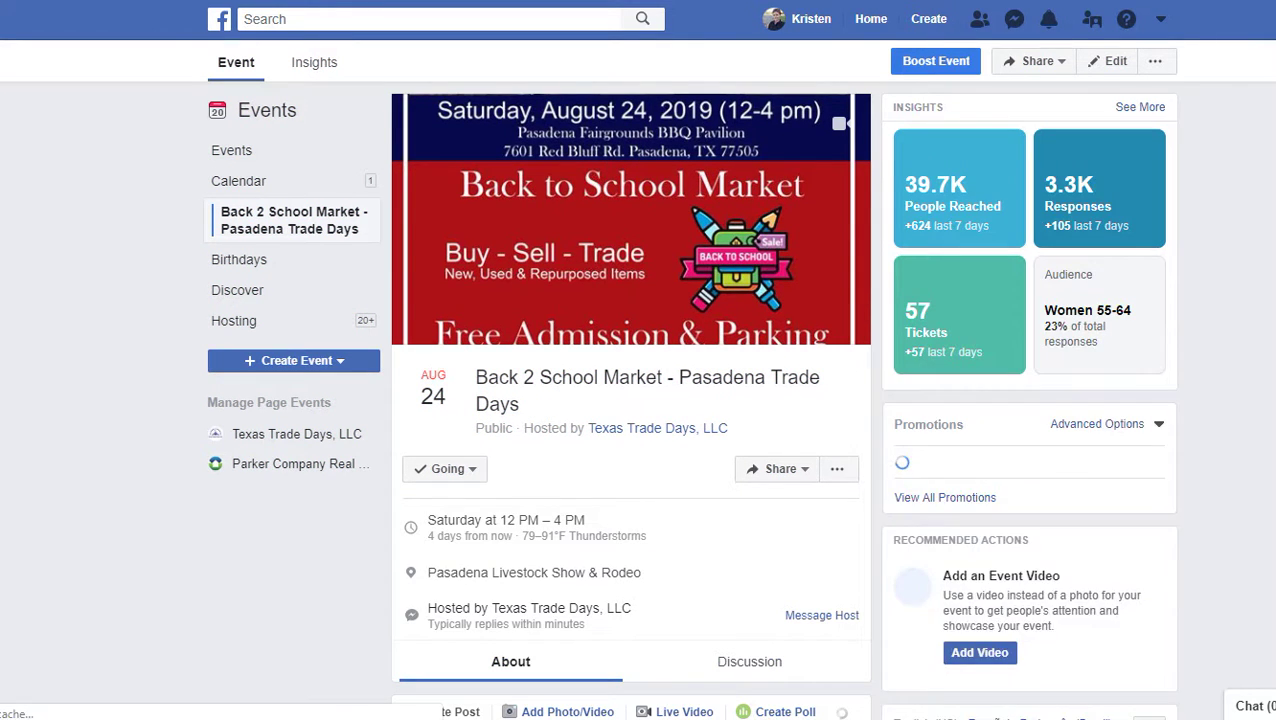
{"action": "key", "text": "ctrl+shift+Tab"}
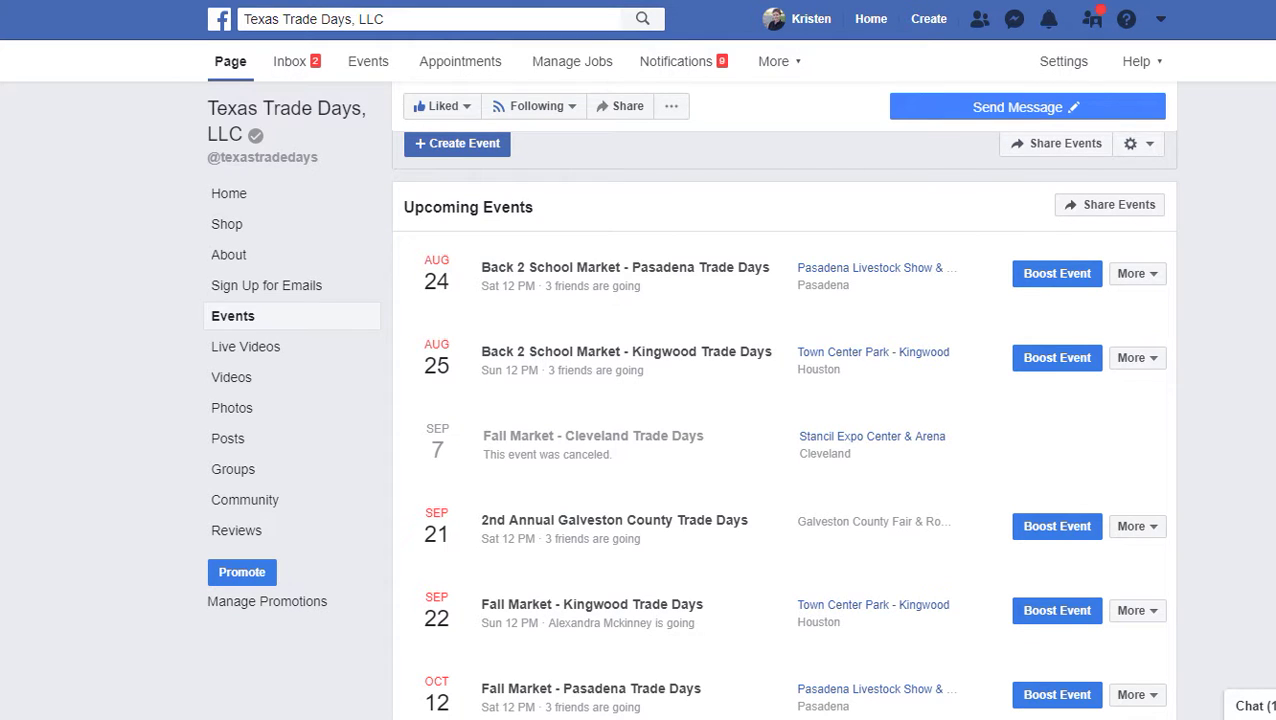
{"action": "key", "text": "ctrl+Tab"}
Review the event page's cover image, date, location and host details.
{"action": "scroll", "coordinate": [621, 418], "scroll_direction": "down", "scroll_amount": 5}
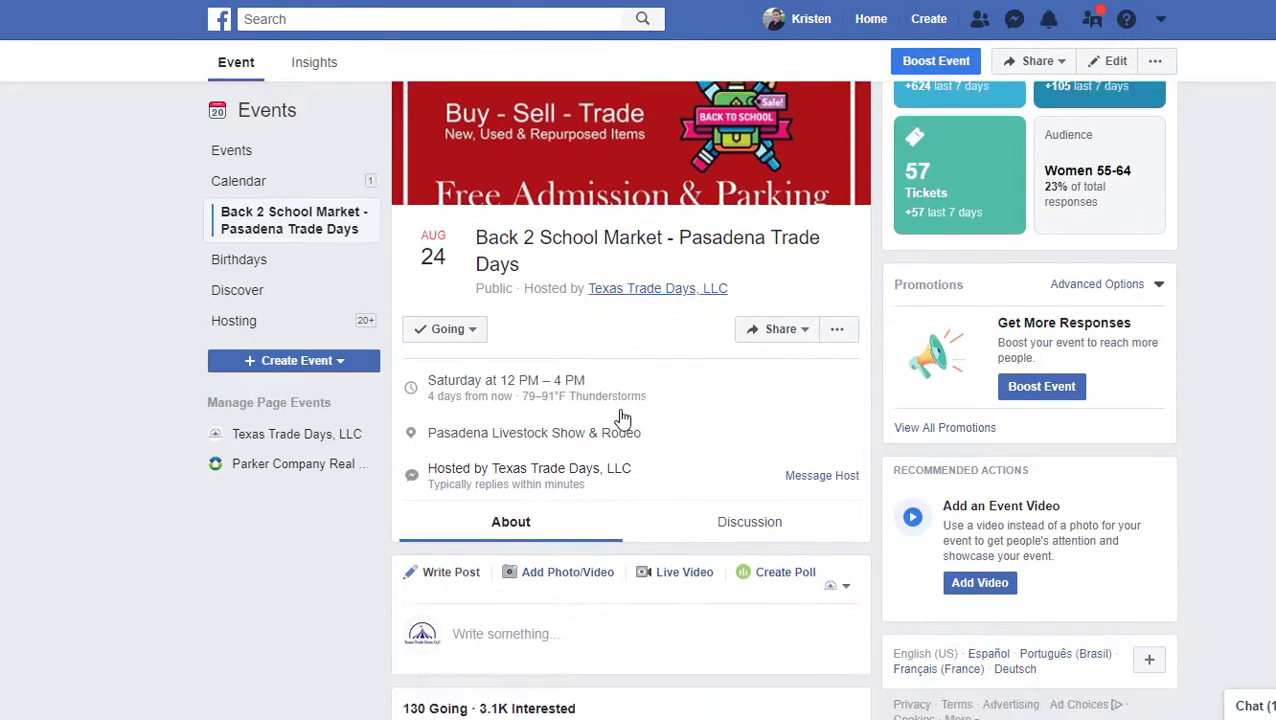
{"action": "scroll", "coordinate": [621, 418], "scroll_direction": "up", "scroll_amount": 4}
{"action": "scroll", "coordinate": [621, 418], "scroll_direction": "up", "scroll_amount": 1}
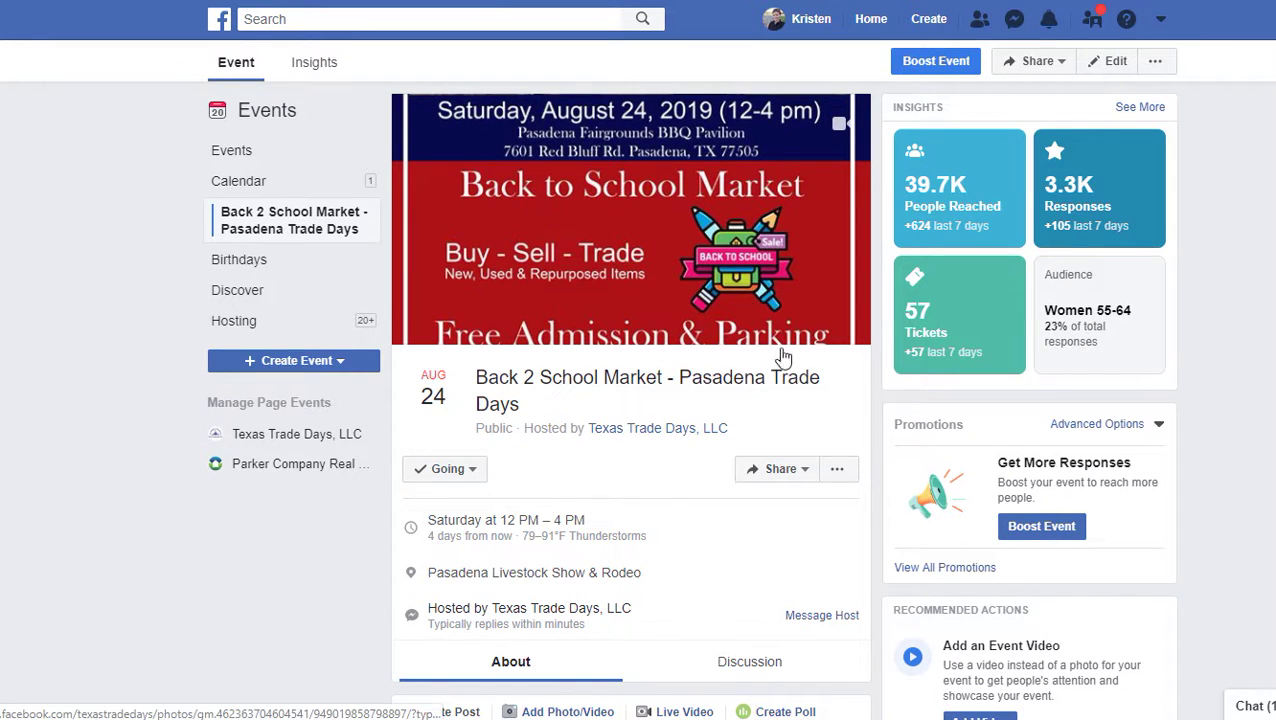
{"action": "scroll", "coordinate": [808, 381], "scroll_direction": "down", "scroll_amount": 1}
{"action": "left_click", "coordinate": [800, 374]}
{"action": "left_click", "coordinate": [823, 322]}
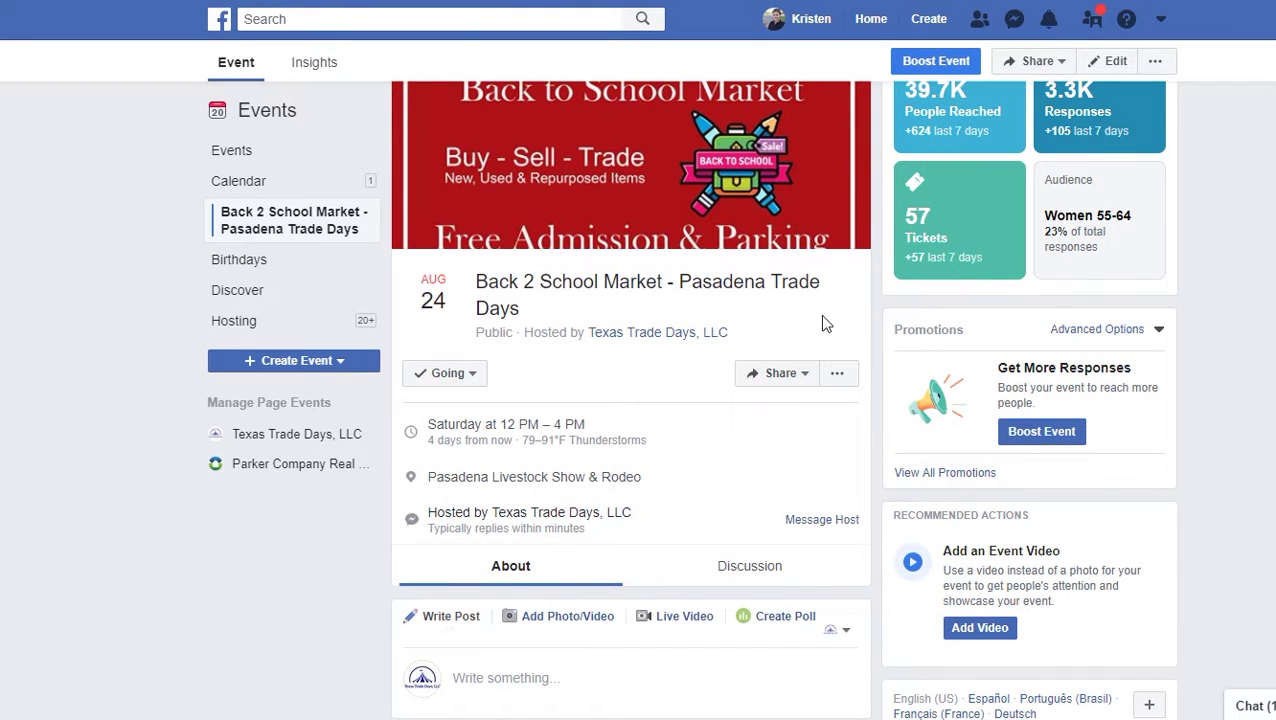
{"action": "scroll", "coordinate": [823, 322], "scroll_direction": "up", "scroll_amount": 1}
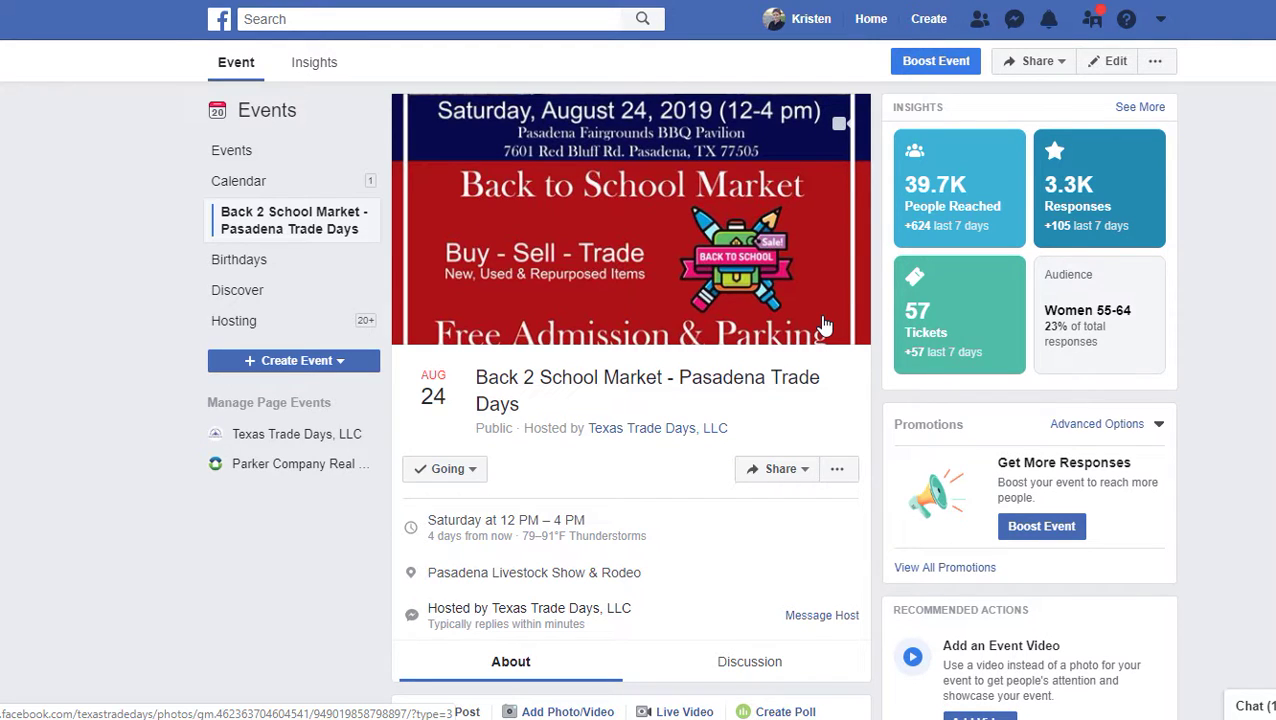
{"action": "scroll", "coordinate": [828, 400], "scroll_direction": "down", "scroll_amount": 1}
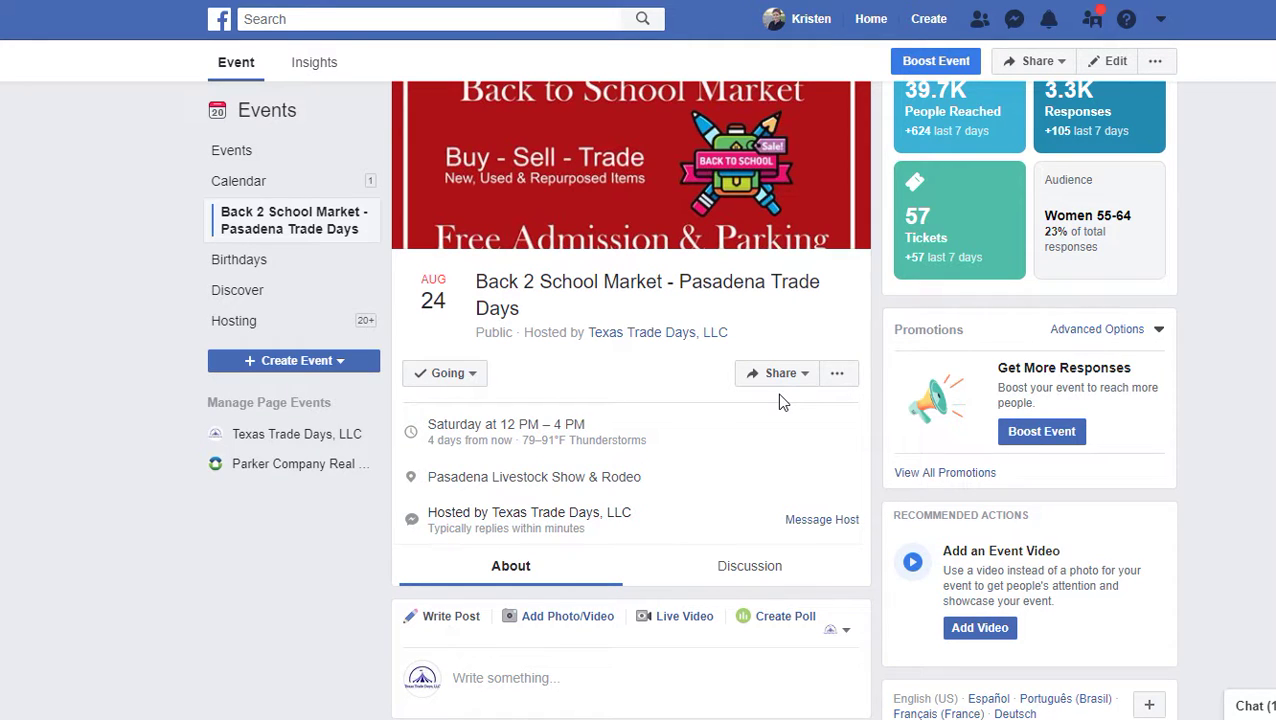
View the attendance response options and the sharing options available for the event.
{"action": "left_click", "coordinate": [472, 377]}
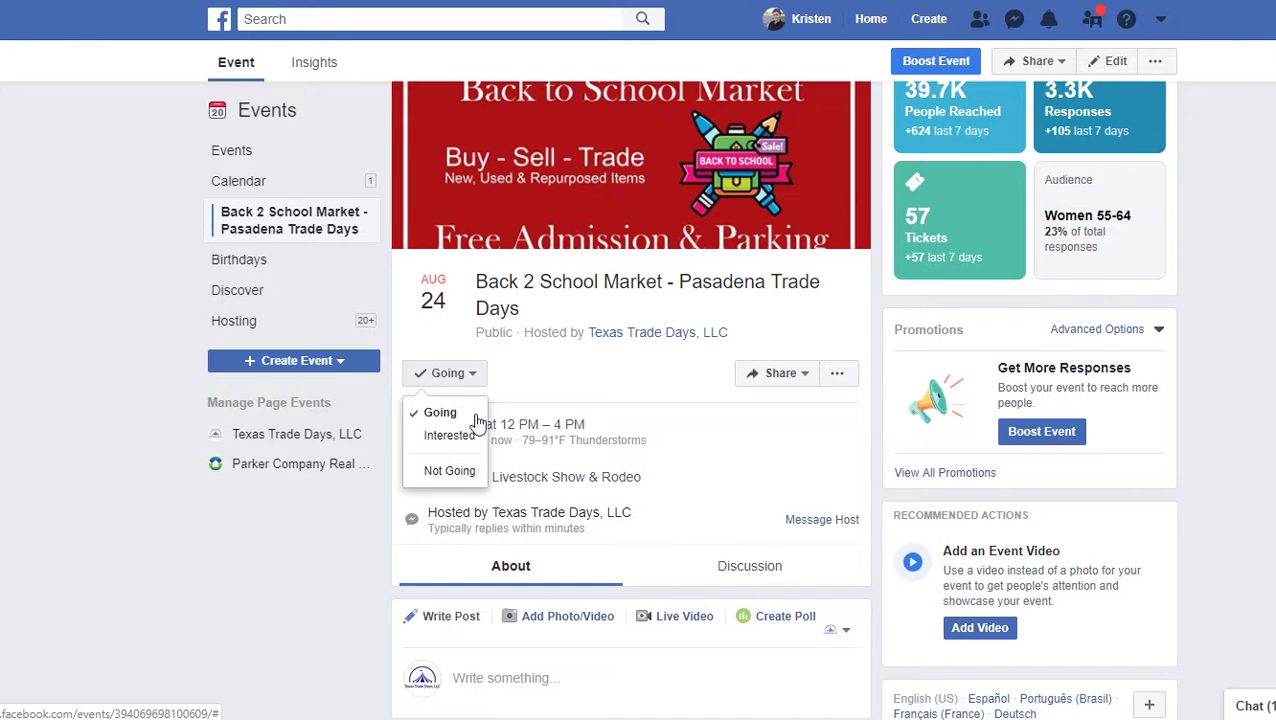
{"action": "left_click", "coordinate": [572, 397]}
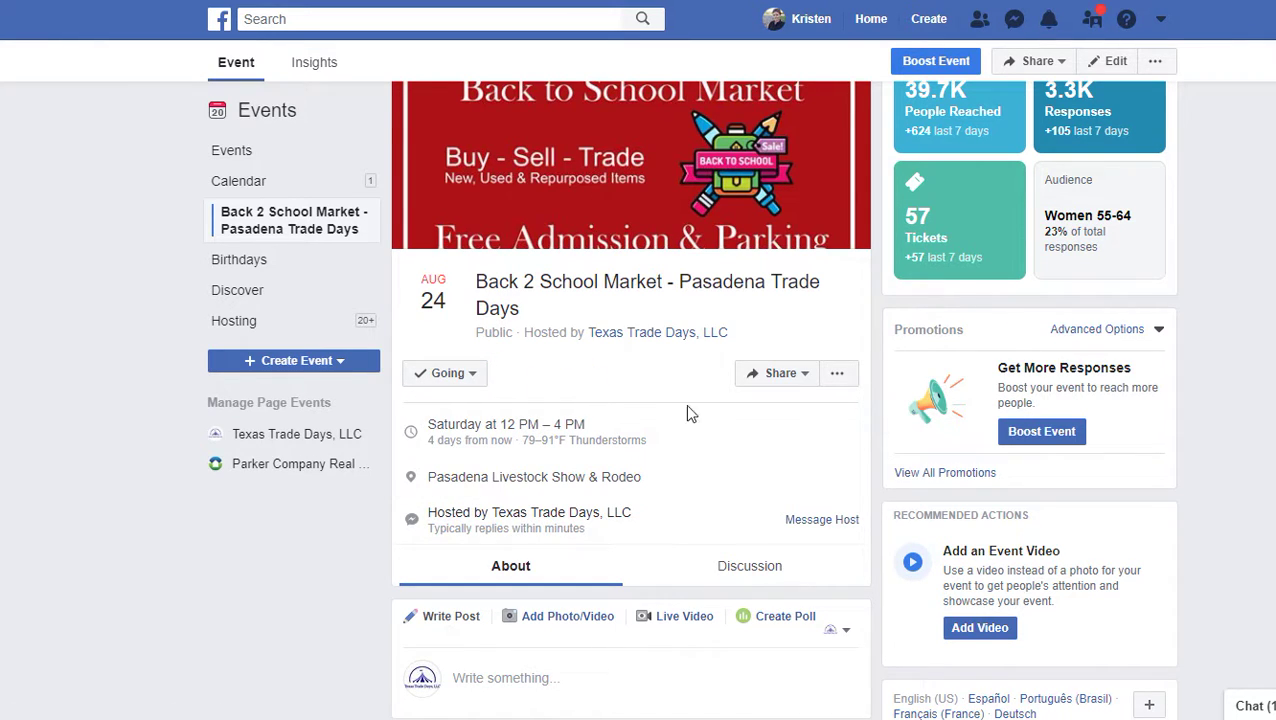
{"action": "left_click", "coordinate": [808, 374]}
{"action": "left_click", "coordinate": [811, 378]}
{"action": "left_click", "coordinate": [810, 376]}
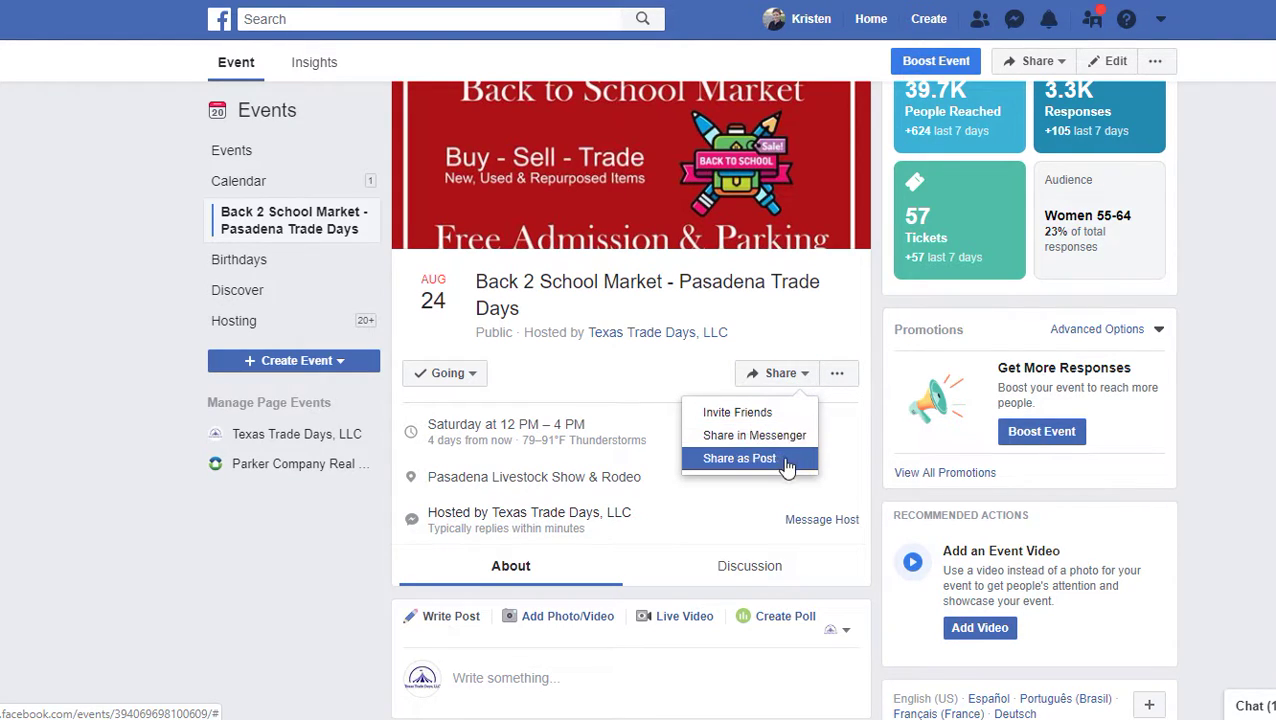
{"action": "left_click", "coordinate": [860, 405]}
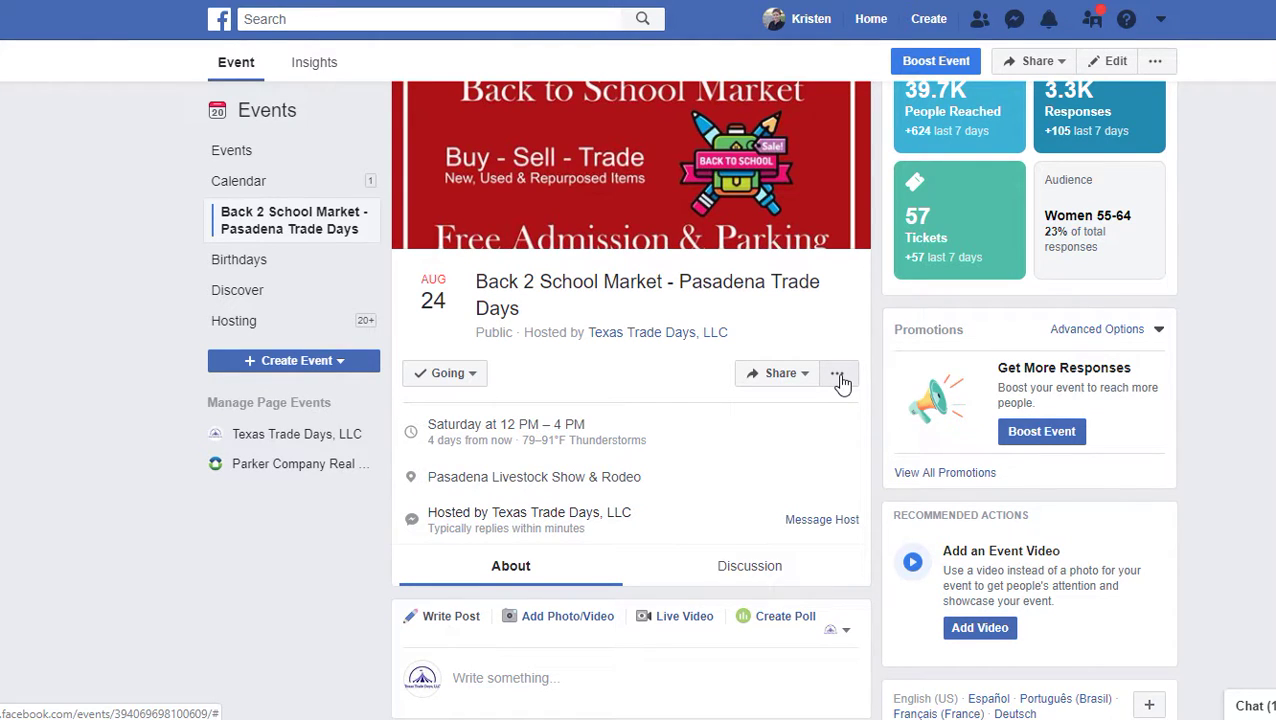
Add the Back 2 School Market - Pasadena Trade Days event to the Purple Jewel Boutique page.
{"action": "left_click", "coordinate": [838, 376]}
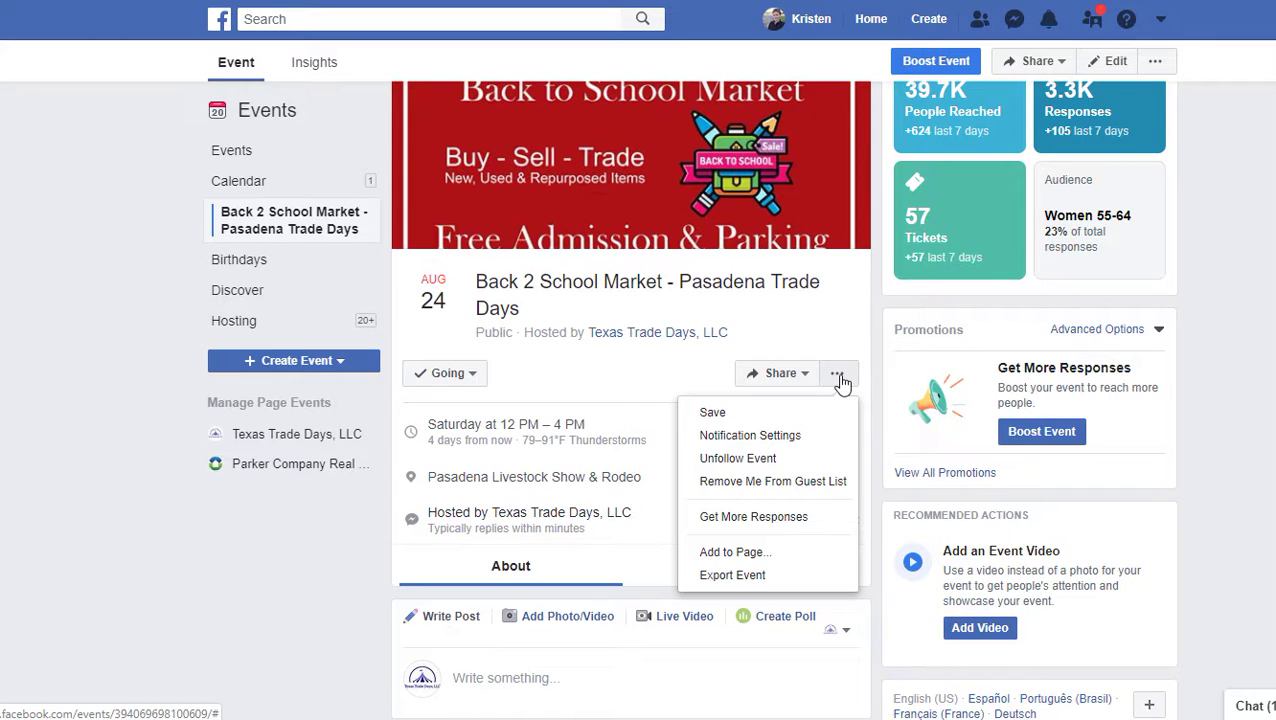
{"action": "left_click", "coordinate": [838, 378]}
{"action": "left_click", "coordinate": [840, 380]}
{"action": "left_click", "coordinate": [800, 558]}
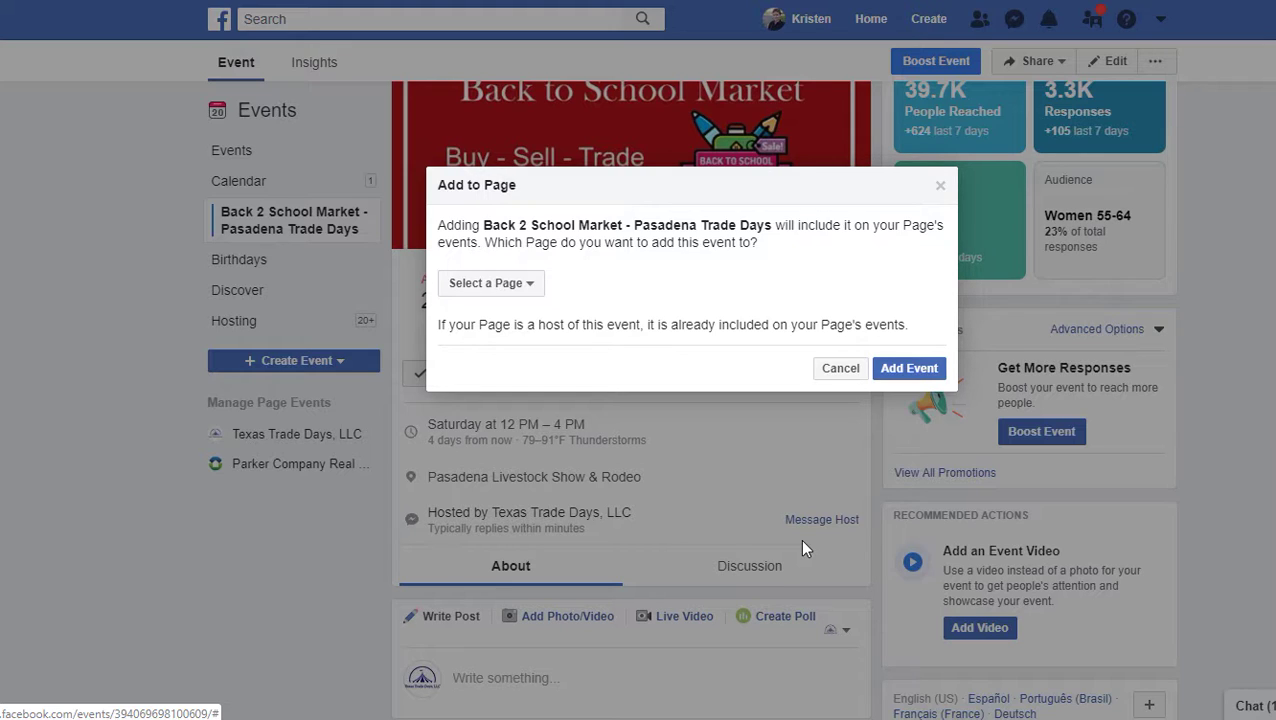
{"action": "left_click", "coordinate": [533, 285]}
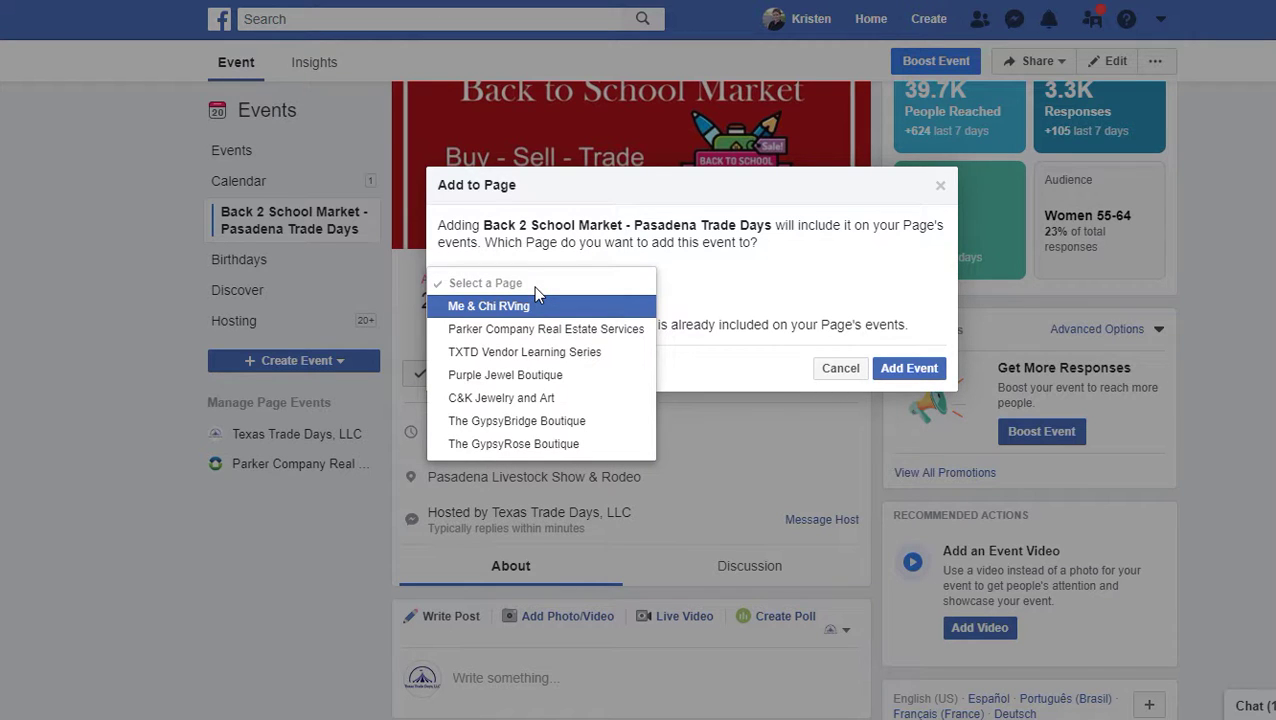
{"action": "left_click", "coordinate": [582, 380]}
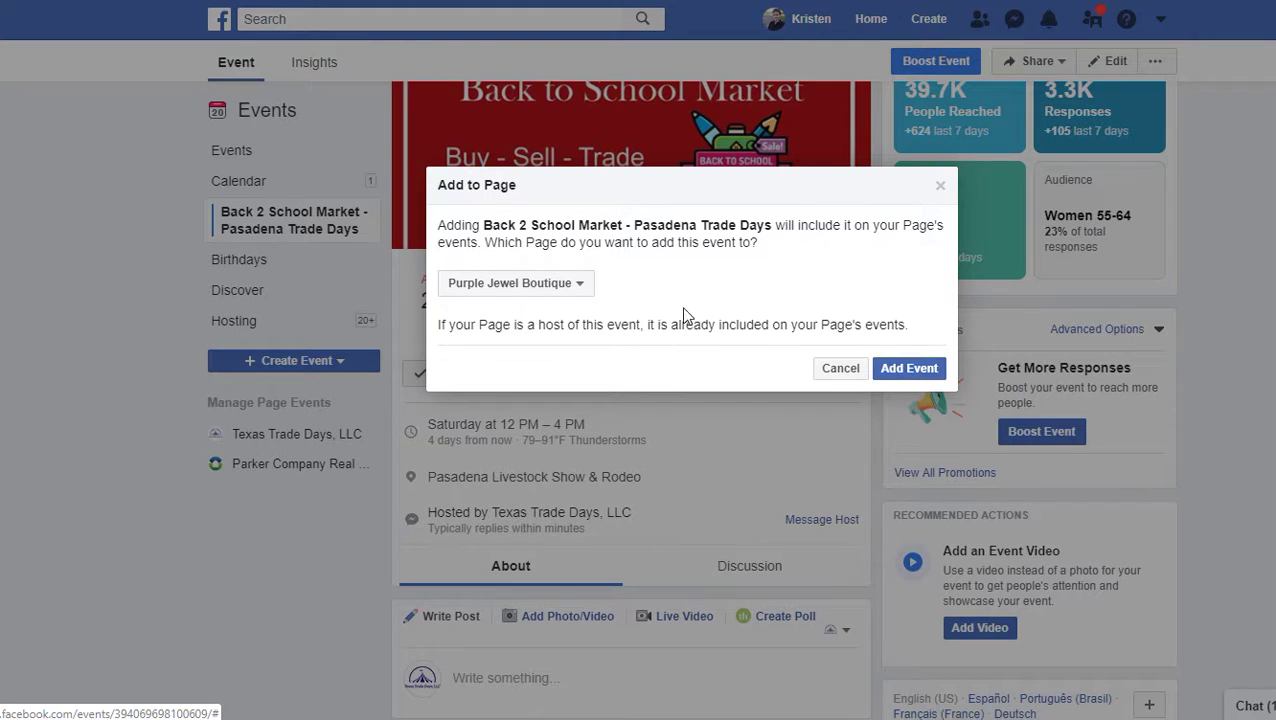
{"action": "left_click", "coordinate": [565, 284]}
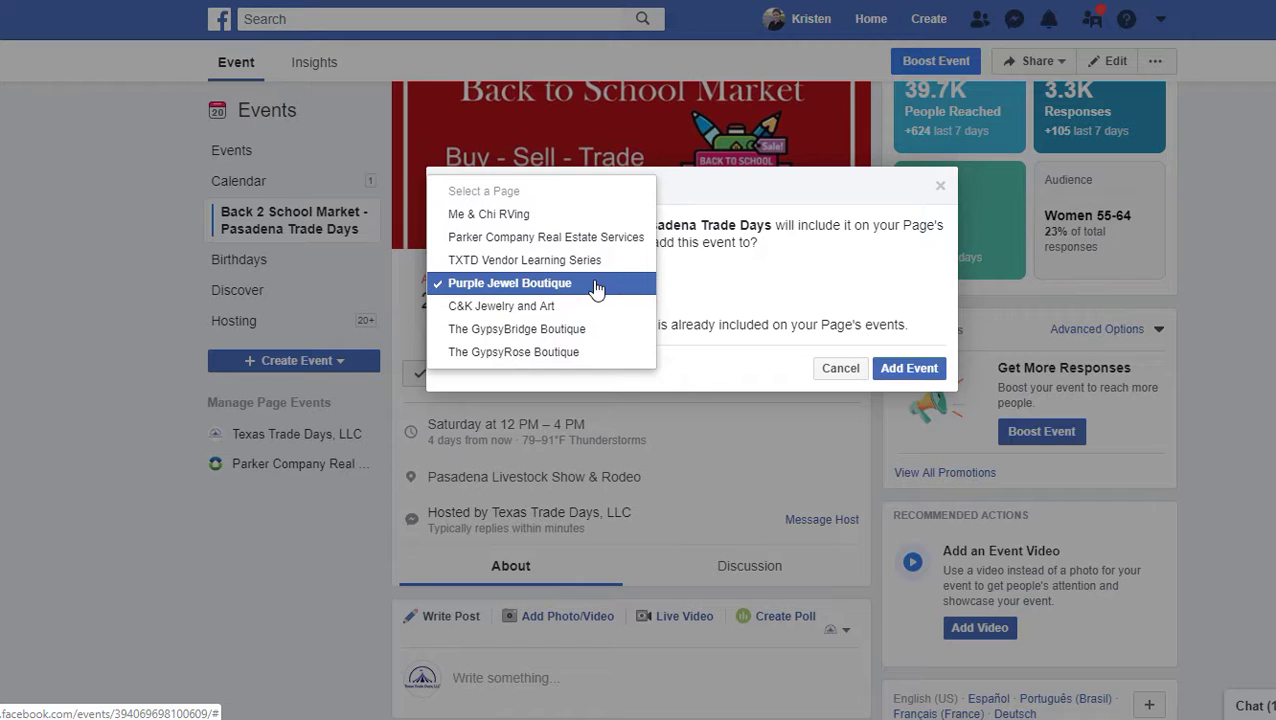
{"action": "left_click", "coordinate": [595, 288]}
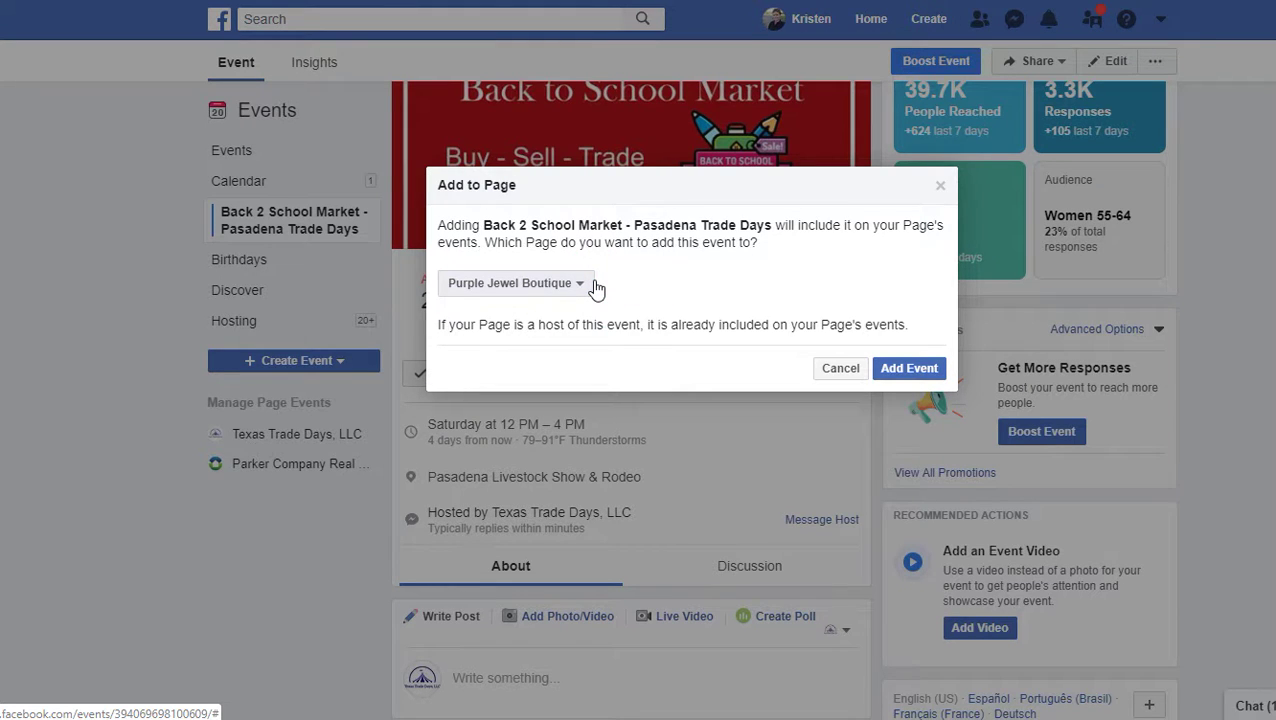
{"action": "left_click", "coordinate": [924, 374]}
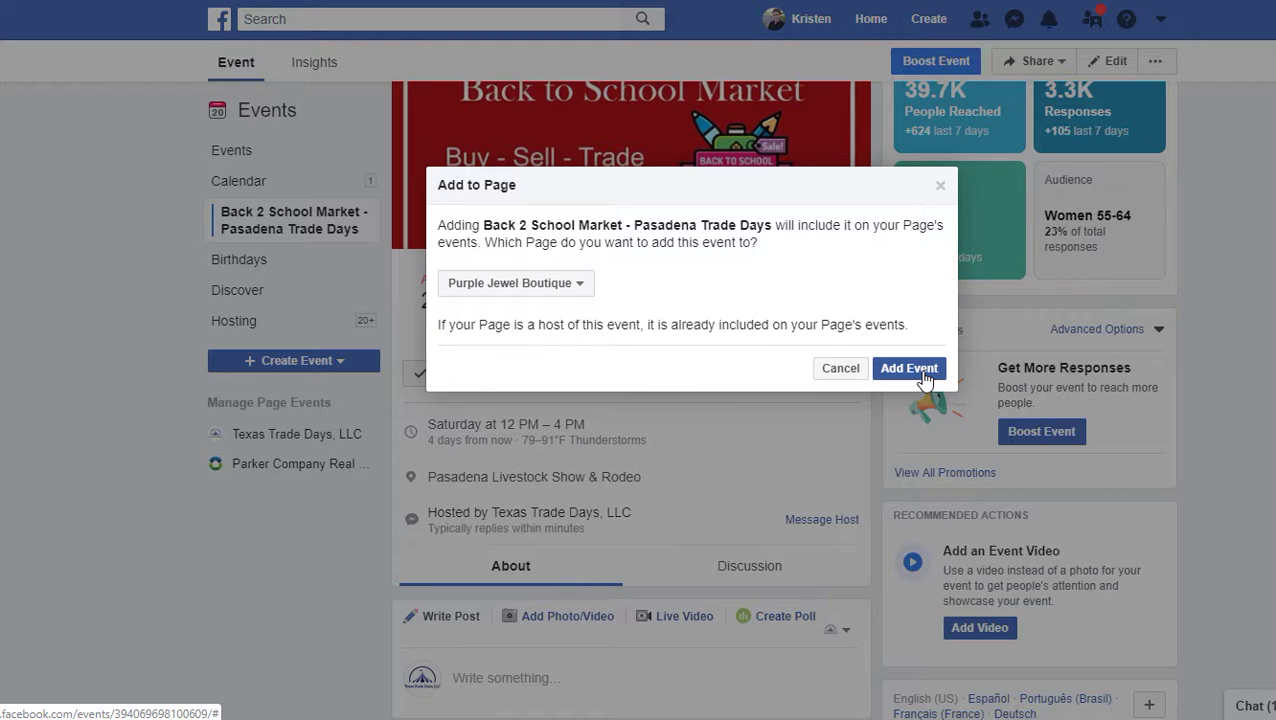
{"action": "left_click", "coordinate": [924, 374]}
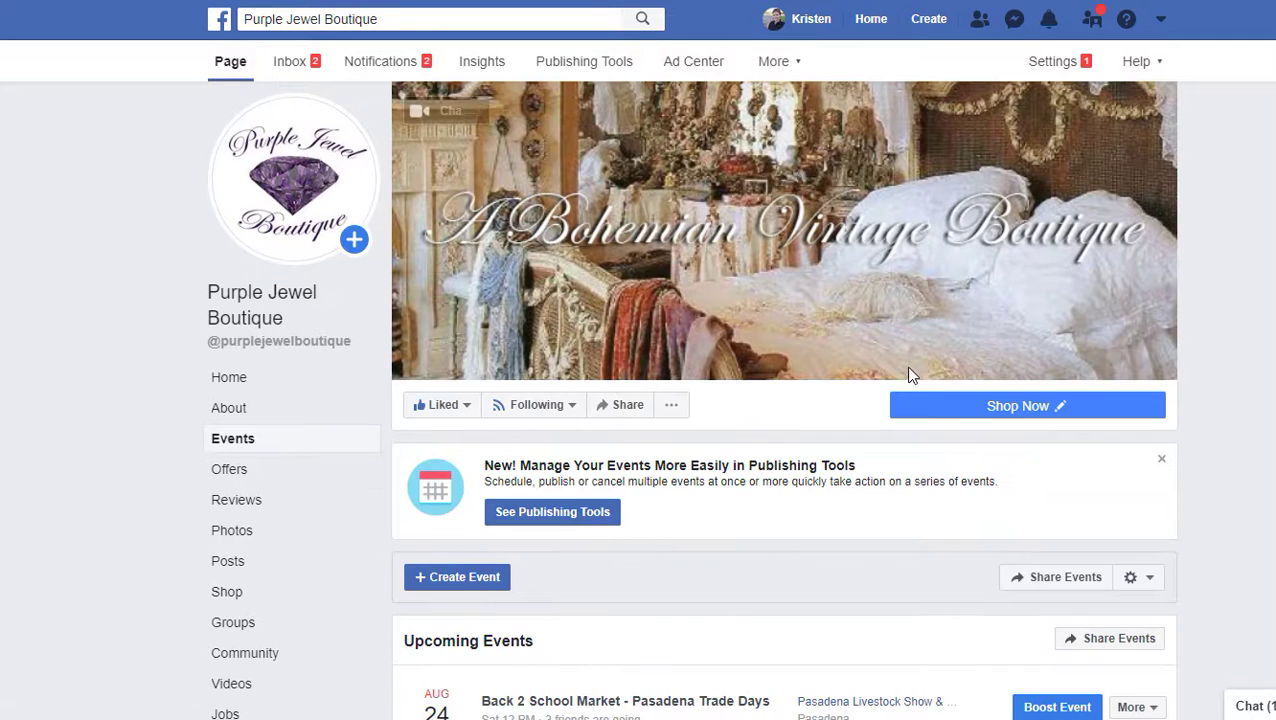
Check the upcoming events listed on the Purple Jewel Boutique page.
{"action": "scroll", "coordinate": [871, 369], "scroll_direction": "down", "scroll_amount": 2}
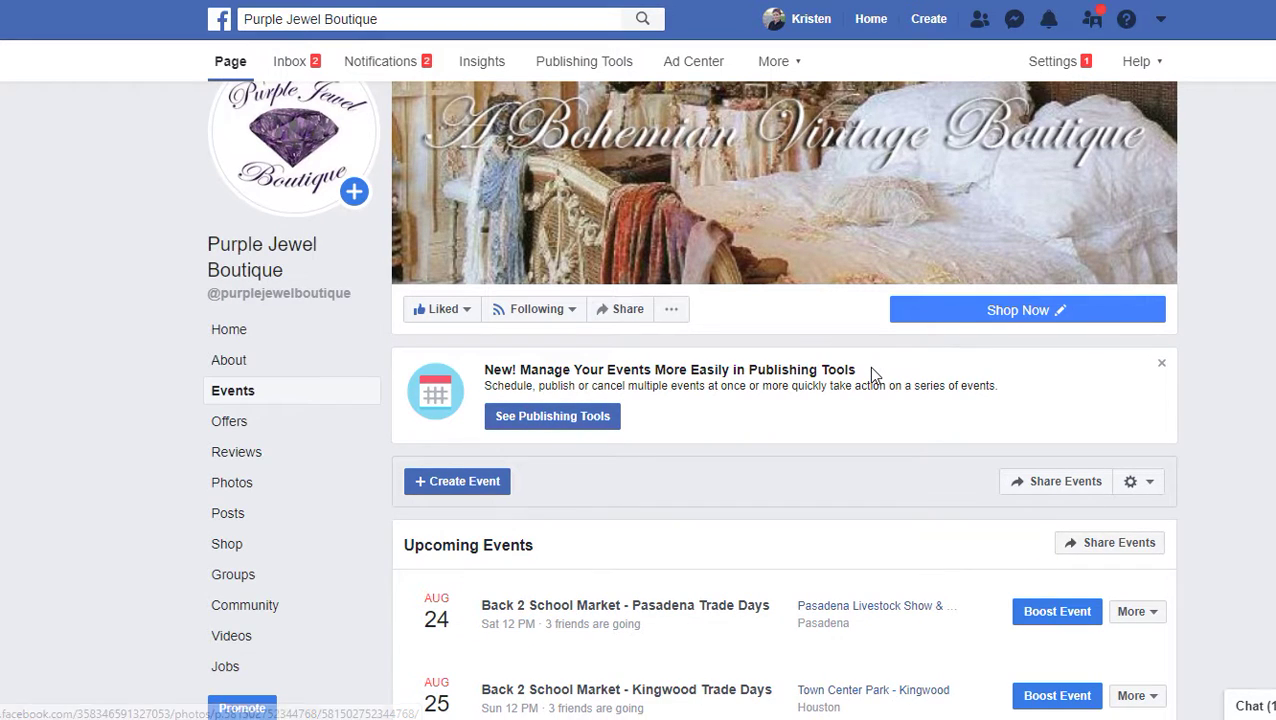
{"action": "scroll", "coordinate": [871, 368], "scroll_direction": "down", "scroll_amount": 2}
{"action": "scroll", "coordinate": [871, 368], "scroll_direction": "up", "scroll_amount": 4}
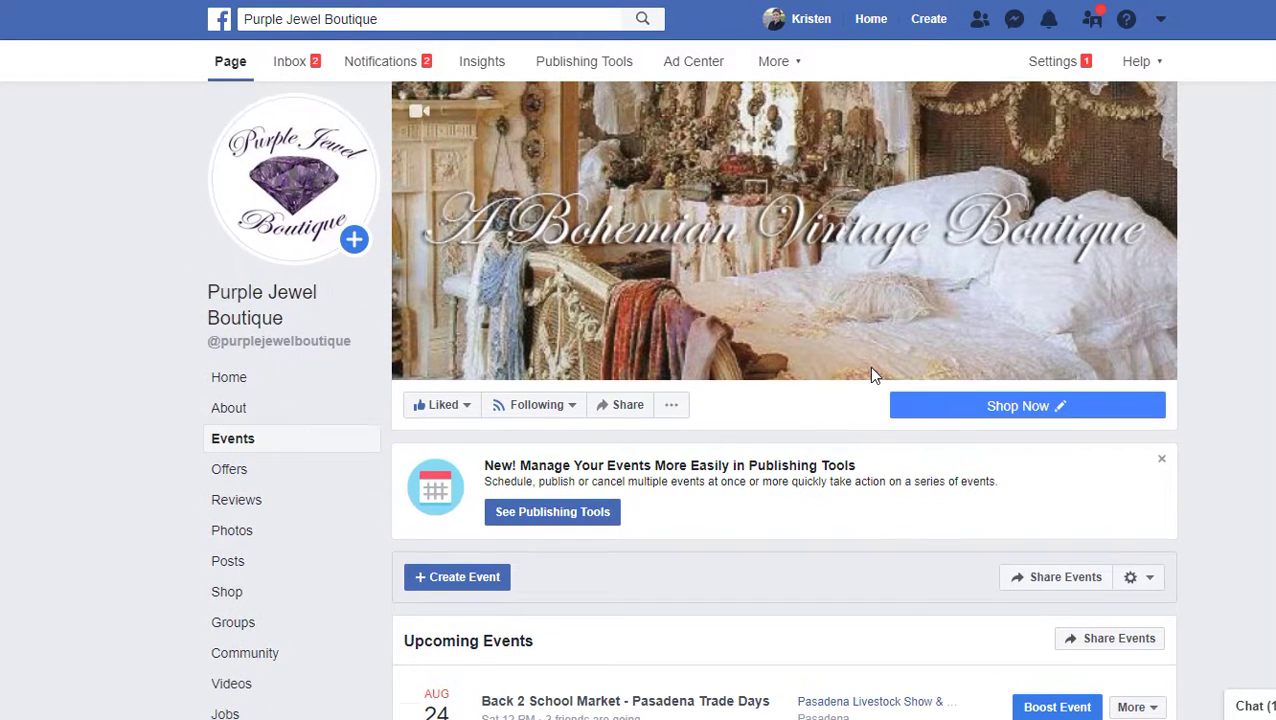
Open the Back 2 School Market - Kingwood Trade Days event from the Texas Trade Days, LLC page in a new browser tab.
{"action": "scroll", "coordinate": [870, 372], "scroll_direction": "down", "scroll_amount": 5}
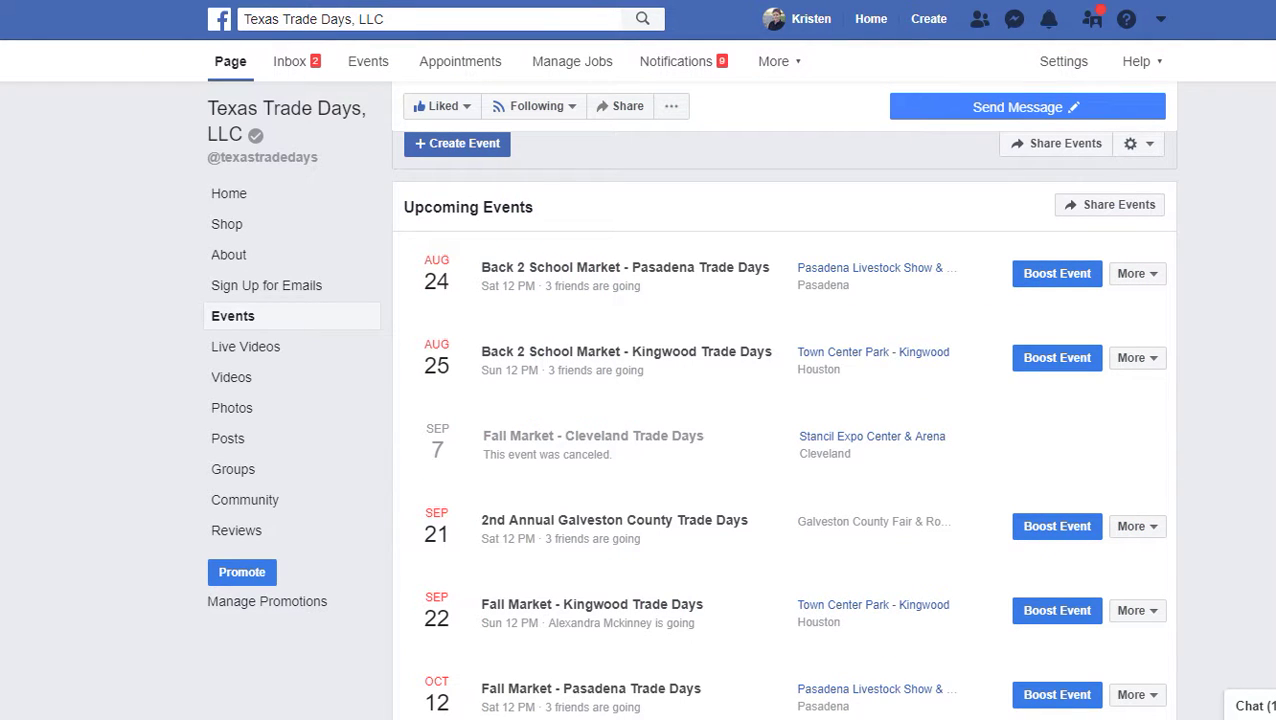
{"action": "left_click", "coordinate": [711, 362]}
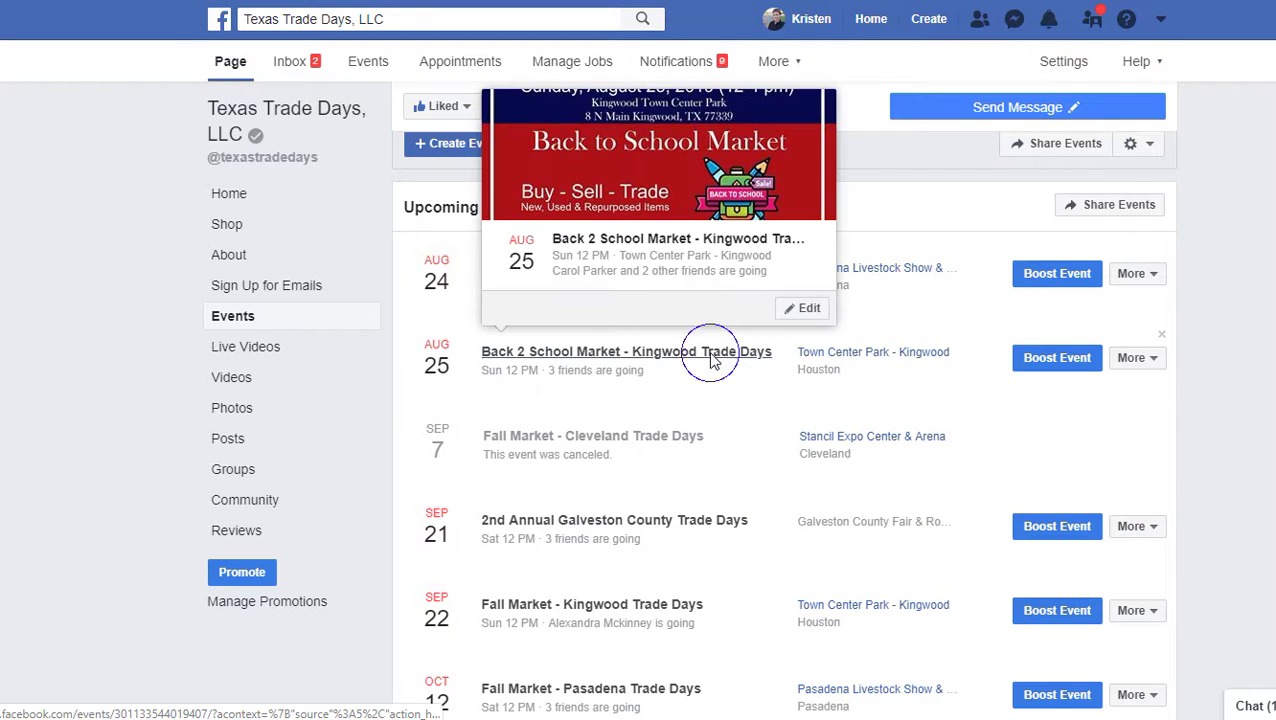
{"action": "right_click", "coordinate": [711, 362]}
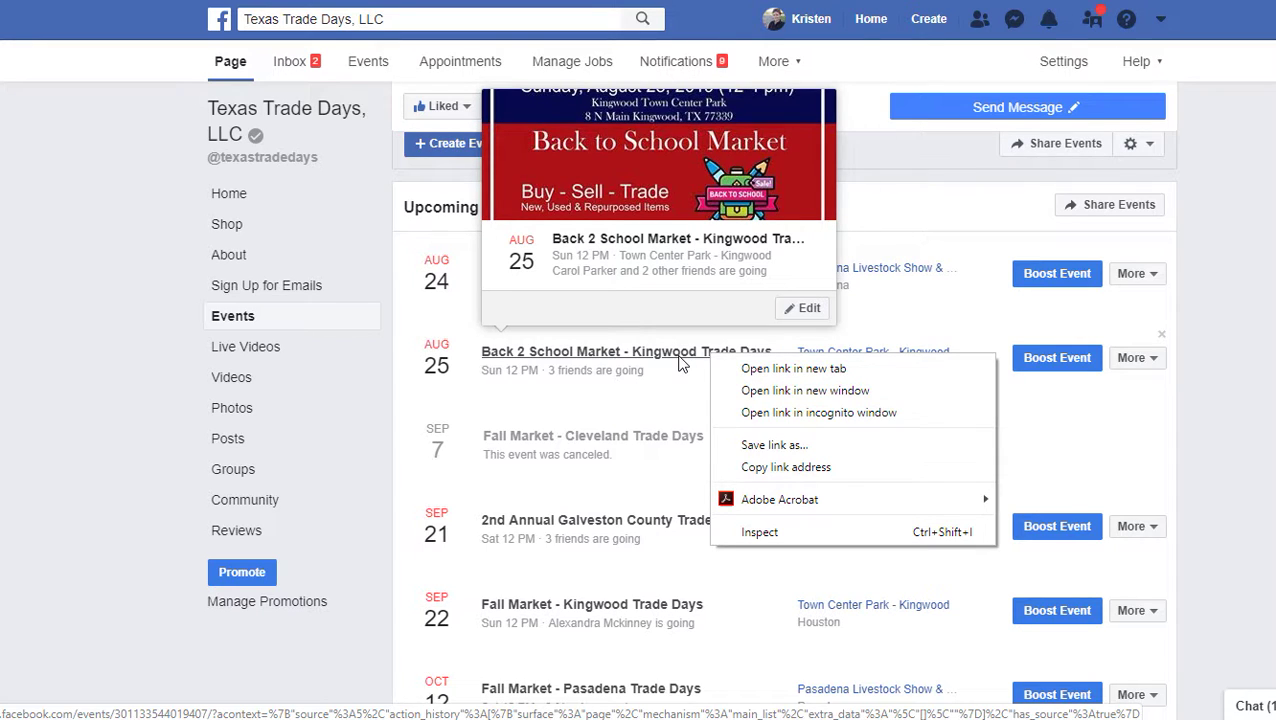
{"action": "left_click", "coordinate": [737, 374]}
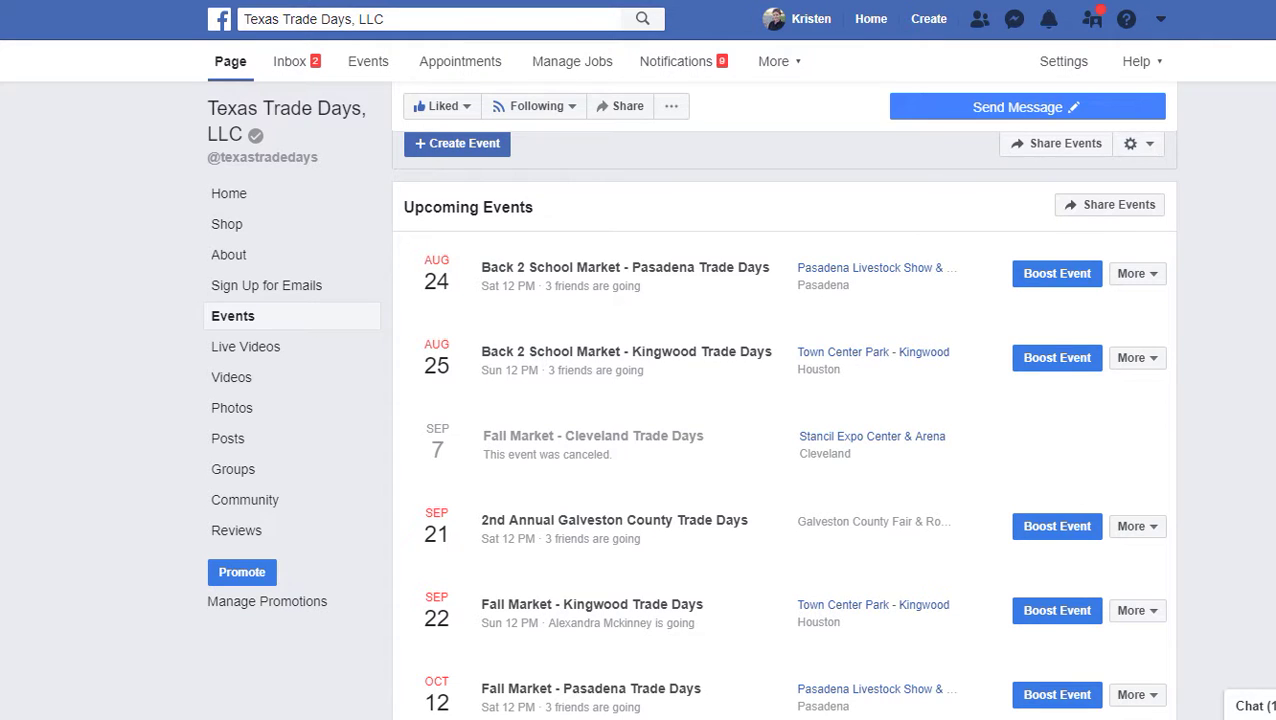
{"action": "key", "text": "ctrl+Tab"}
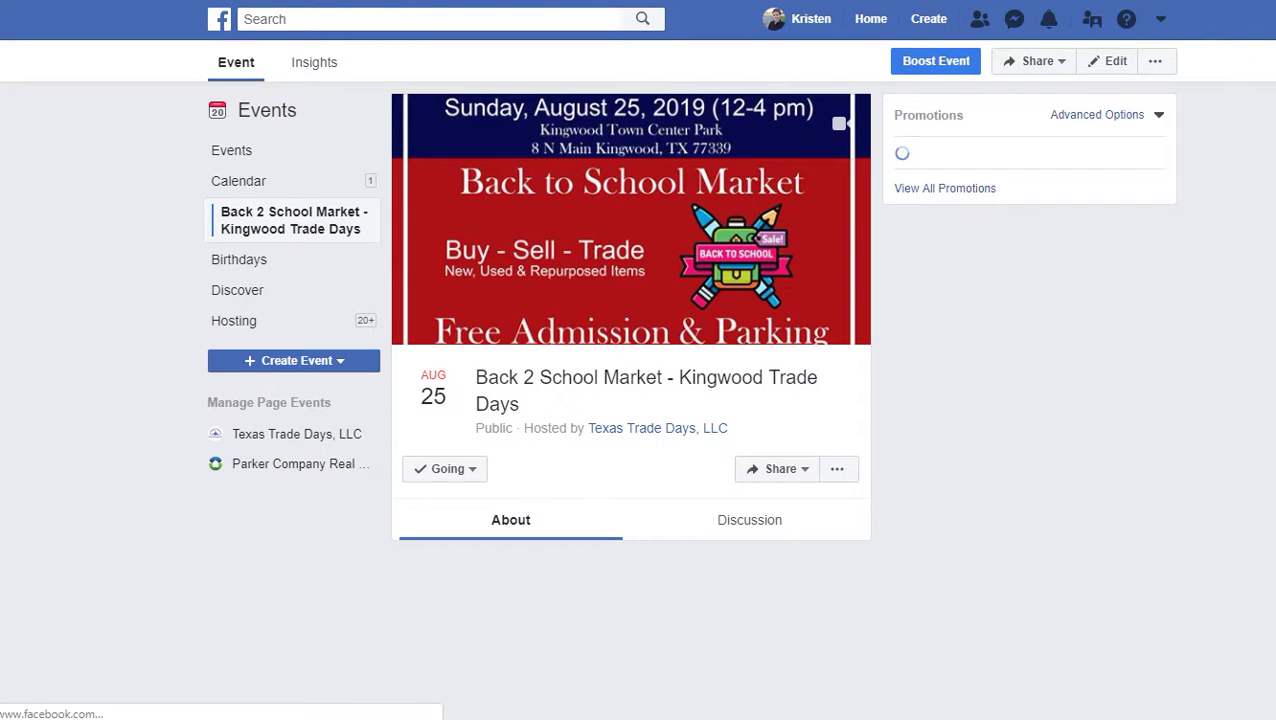
Add the Back 2 School Market - Kingwood Trade Days event to the Purple Jewel Boutique page.
{"action": "scroll", "coordinate": [664, 240], "scroll_direction": "down", "scroll_amount": 1}
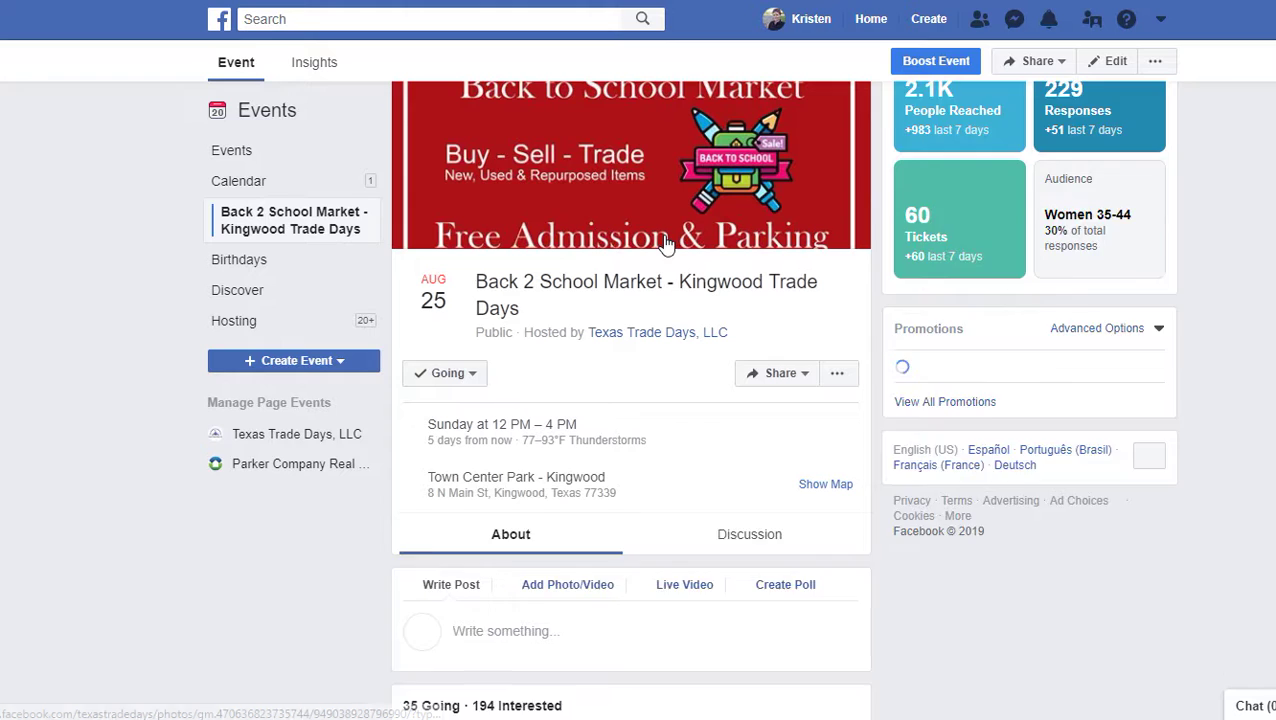
{"action": "left_click", "coordinate": [842, 376]}
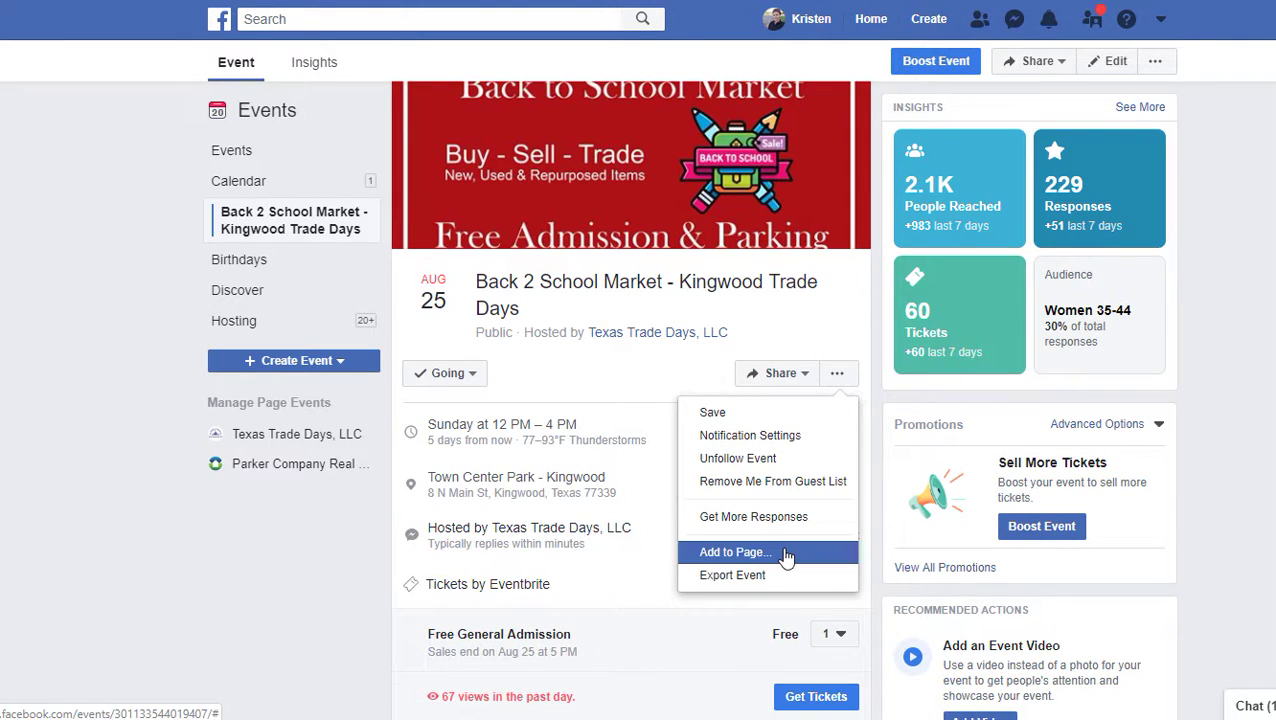
{"action": "left_click", "coordinate": [785, 554]}
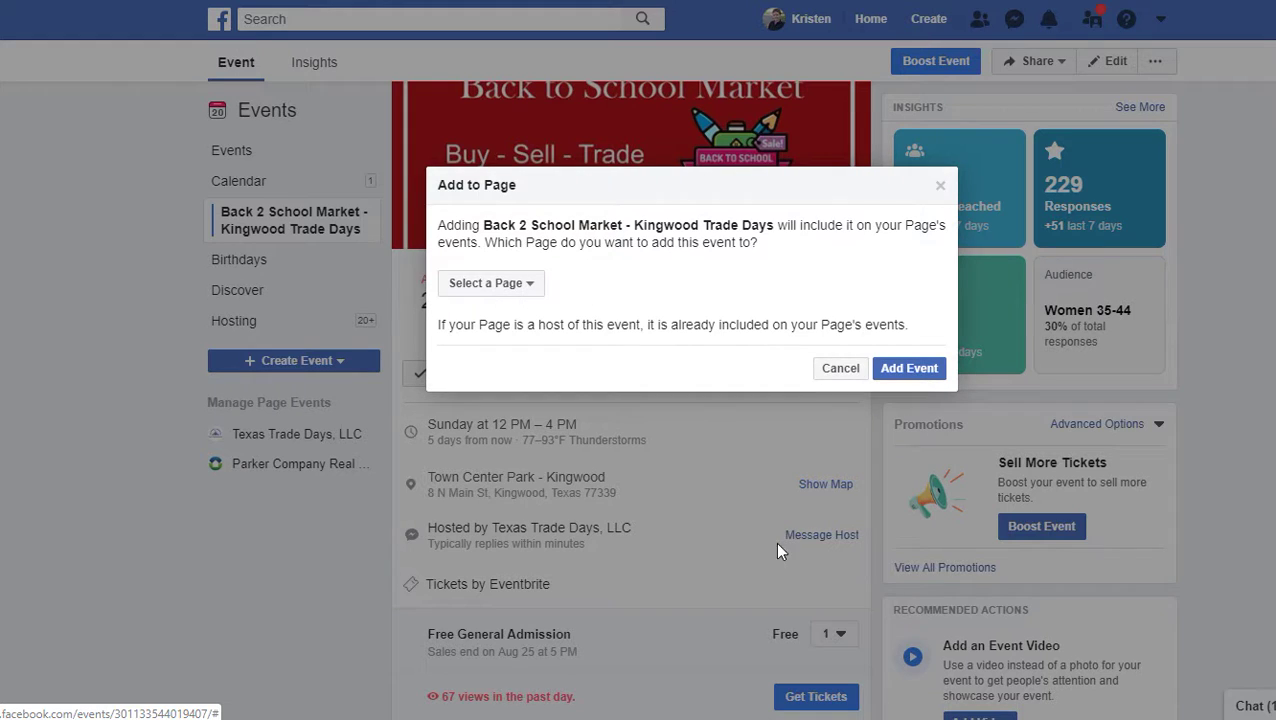
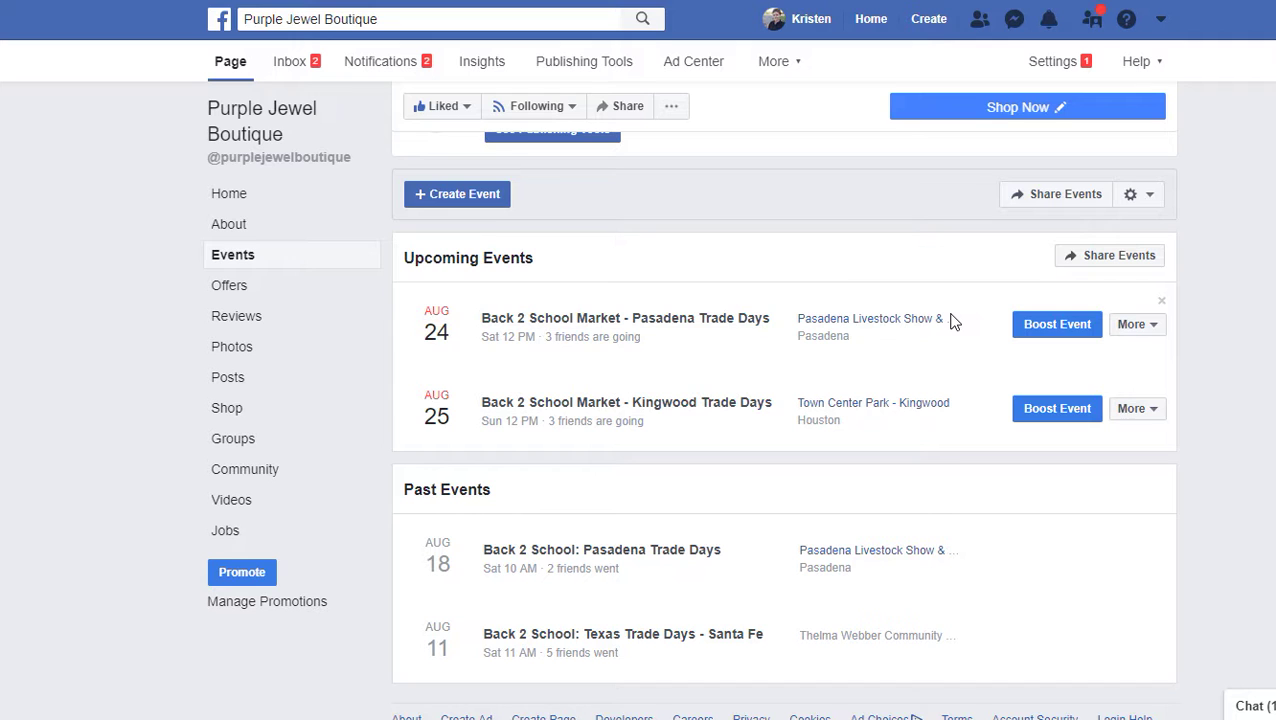
Review the upcoming events on the Purple Jewel Boutique page and the page's event publishing and calendar display settings.
{"action": "scroll", "coordinate": [952, 320], "scroll_direction": "up", "scroll_amount": 2}
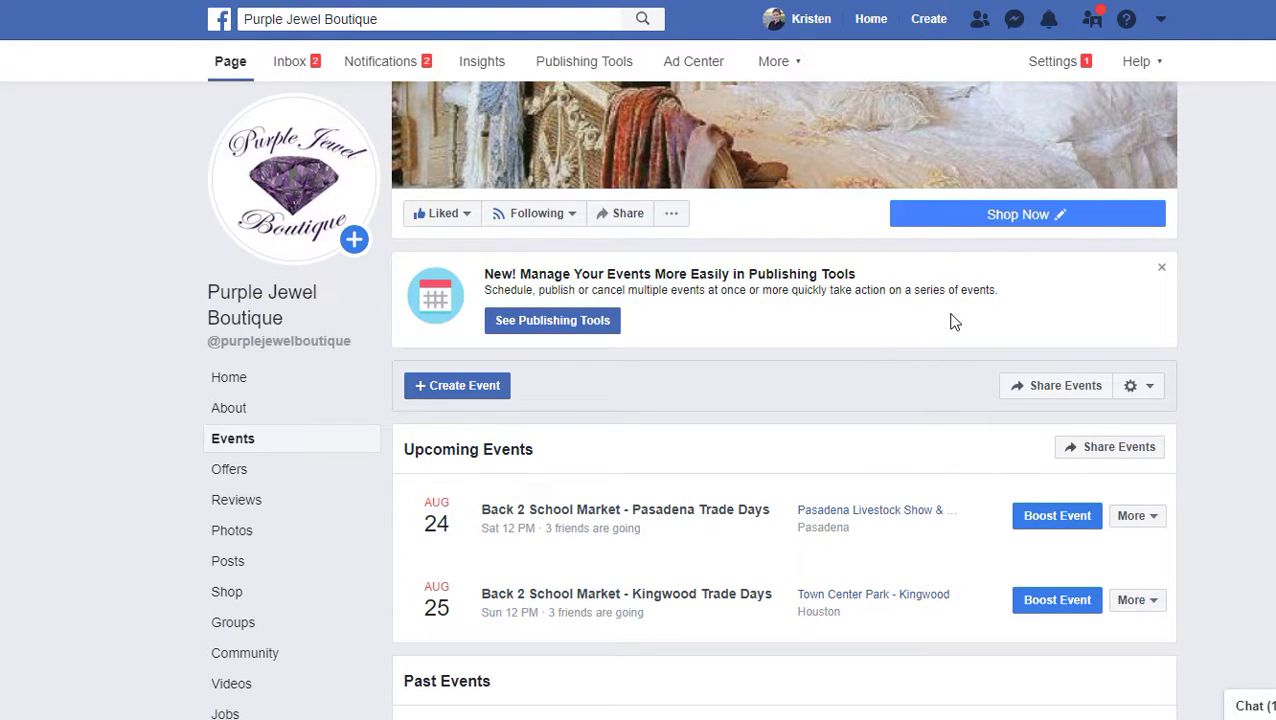
{"action": "scroll", "coordinate": [946, 322], "scroll_direction": "down", "scroll_amount": 1}
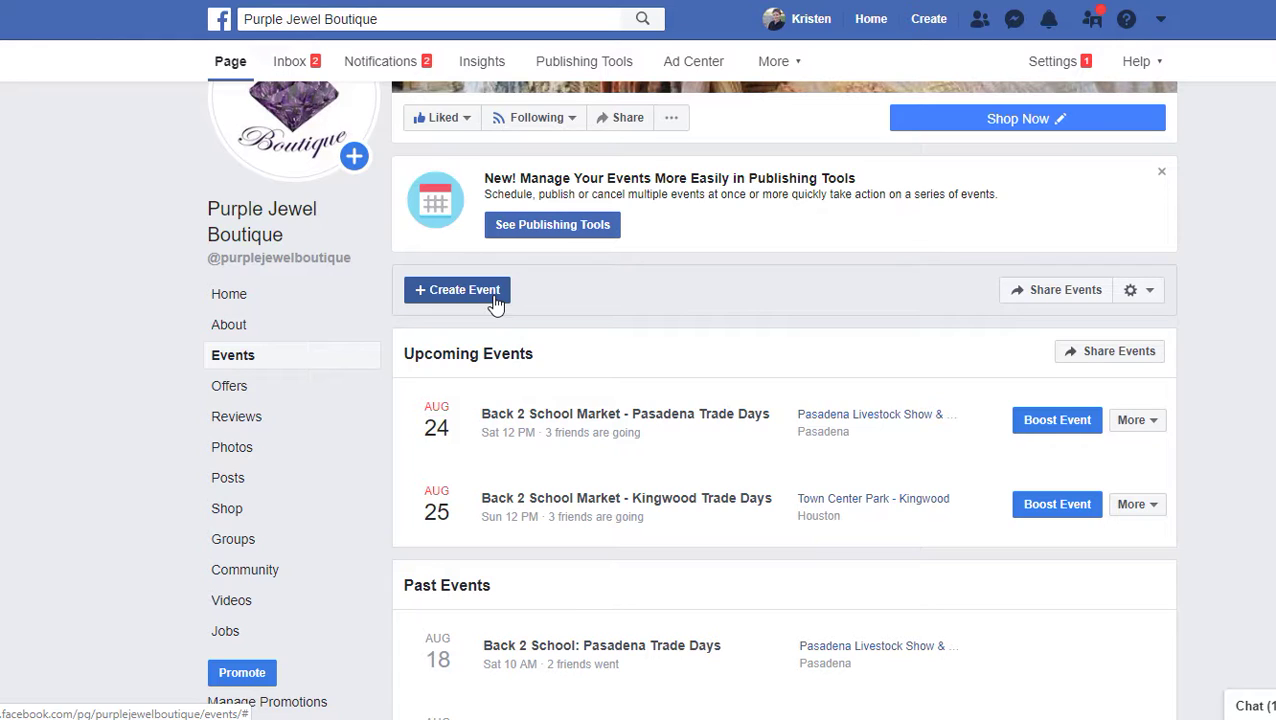
{"action": "left_click", "coordinate": [1149, 300]}
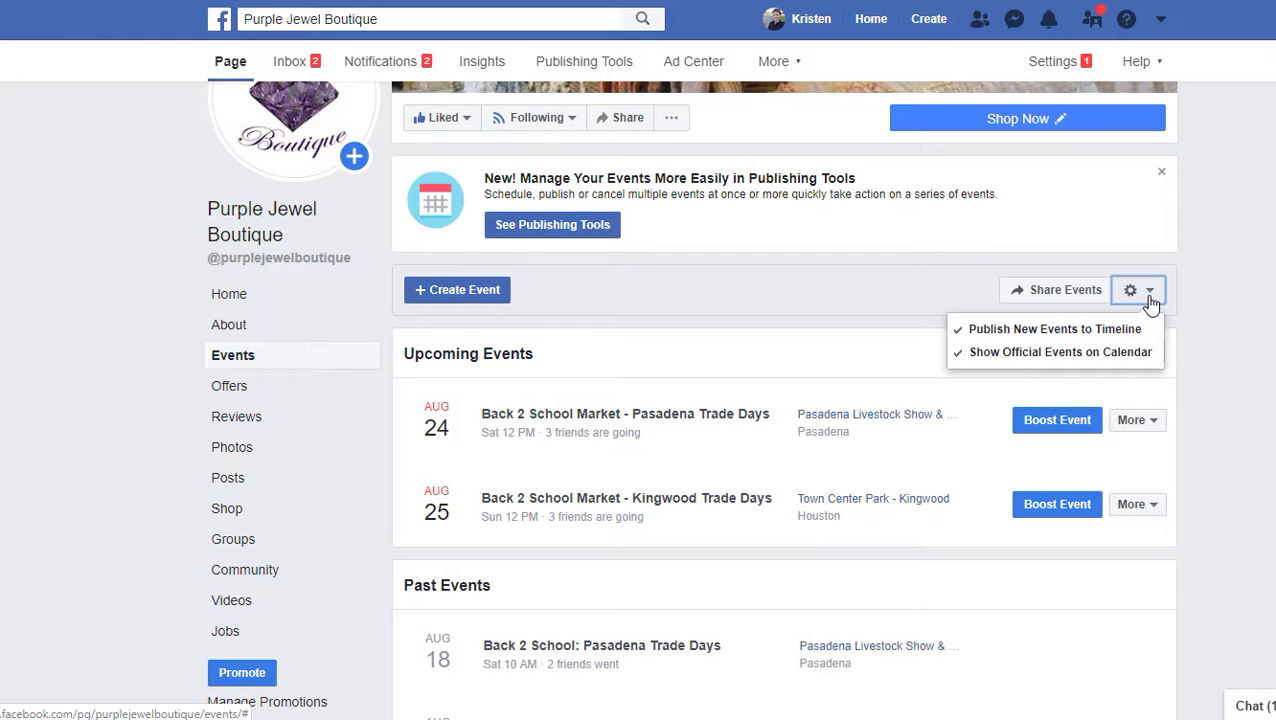
{"action": "left_click", "coordinate": [1150, 295]}
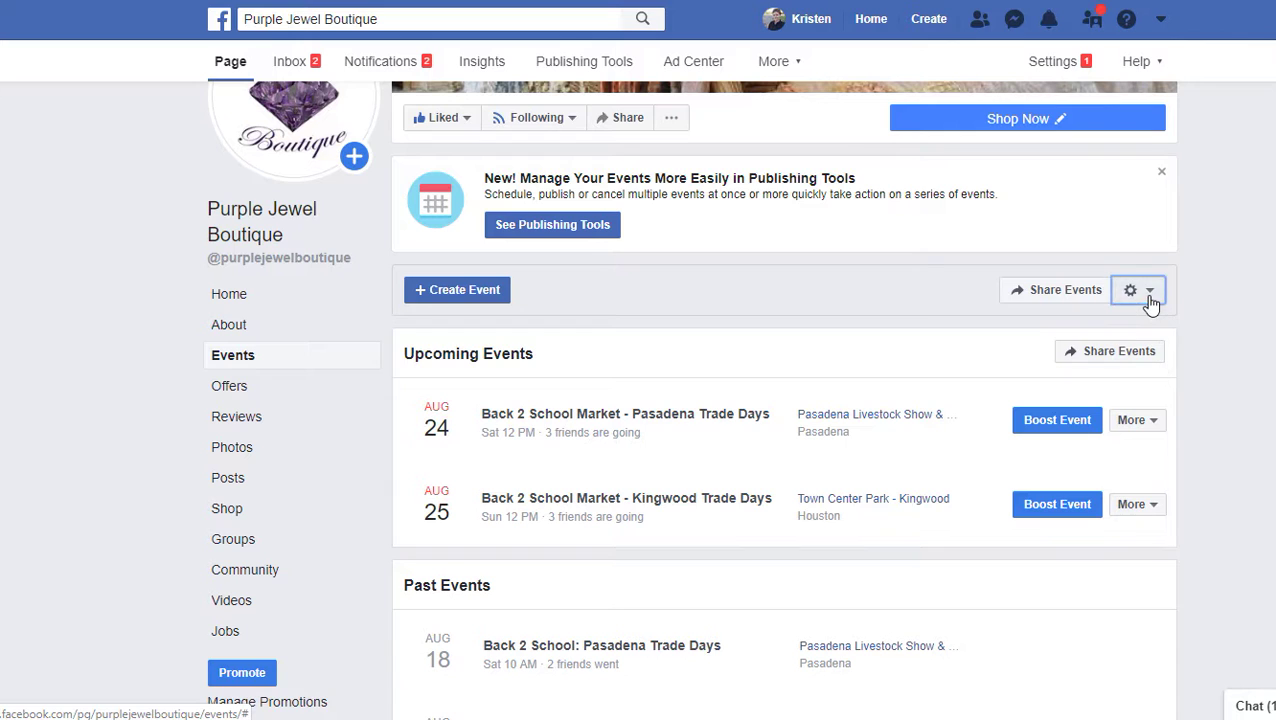
View the Pasadena Trade Days event through the boutique page's listing and return to the page's events.
{"action": "left_click", "coordinate": [683, 413]}
{"action": "scroll", "coordinate": [680, 418], "scroll_direction": "down", "scroll_amount": 2}
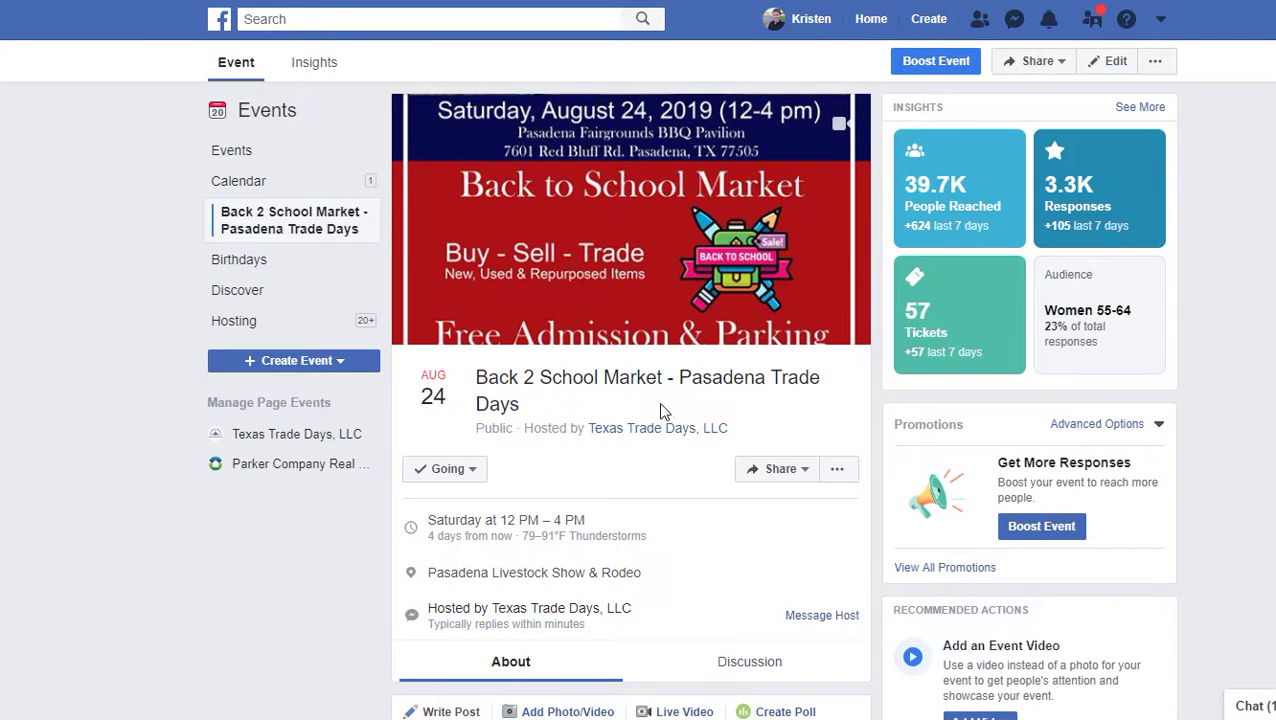
{"action": "key", "text": "alt+Left"}
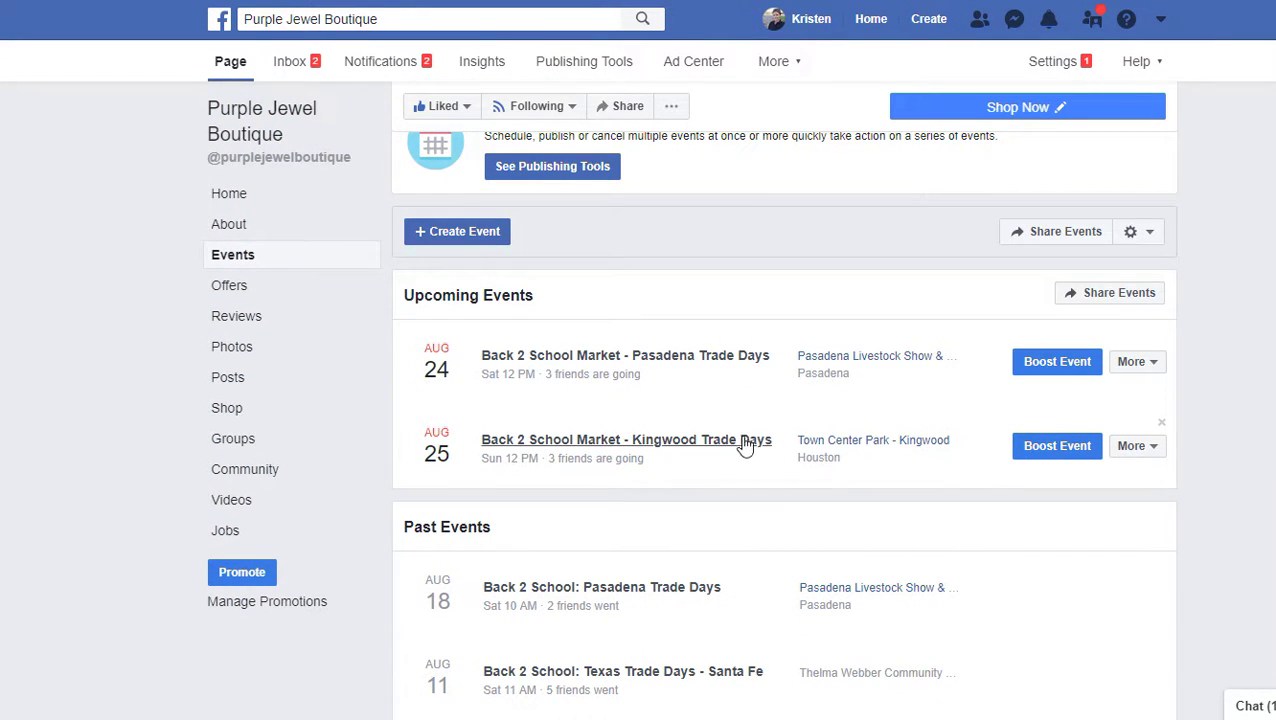
Start sharing the Kingwood Trade Days event as a post and review the available sharing destinations.
{"action": "left_click", "coordinate": [744, 447]}
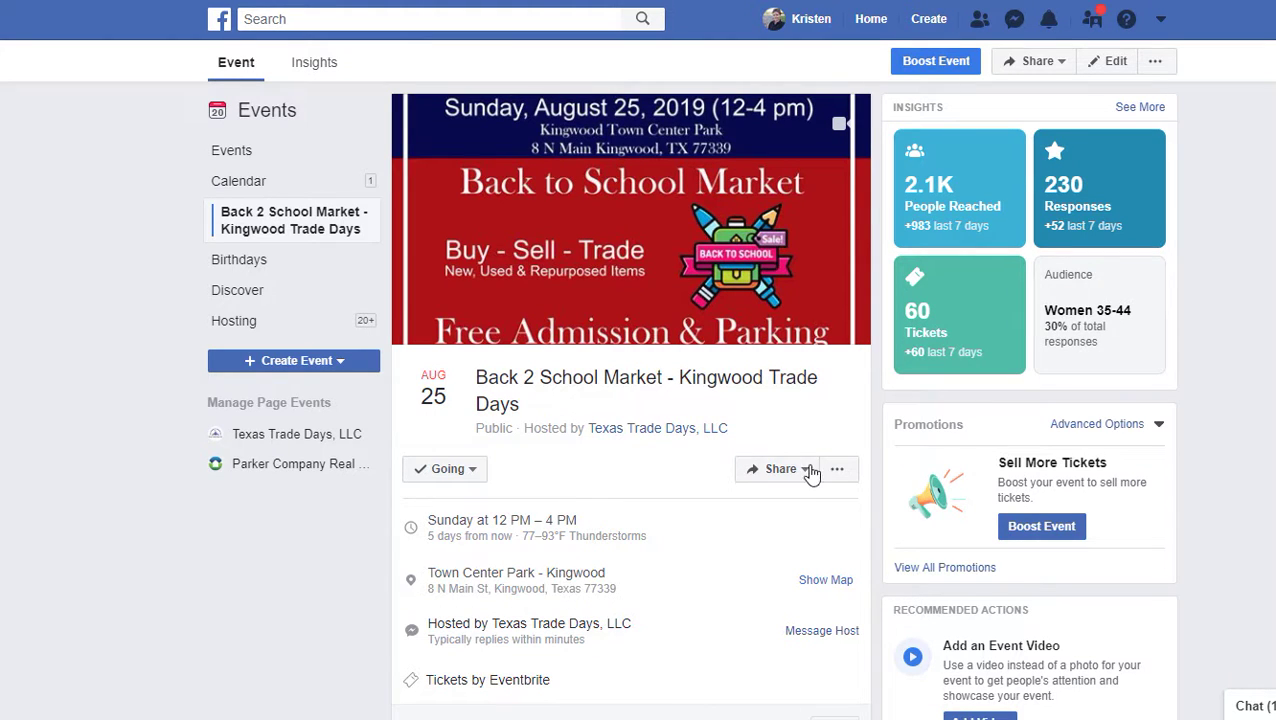
{"action": "left_click", "coordinate": [810, 474]}
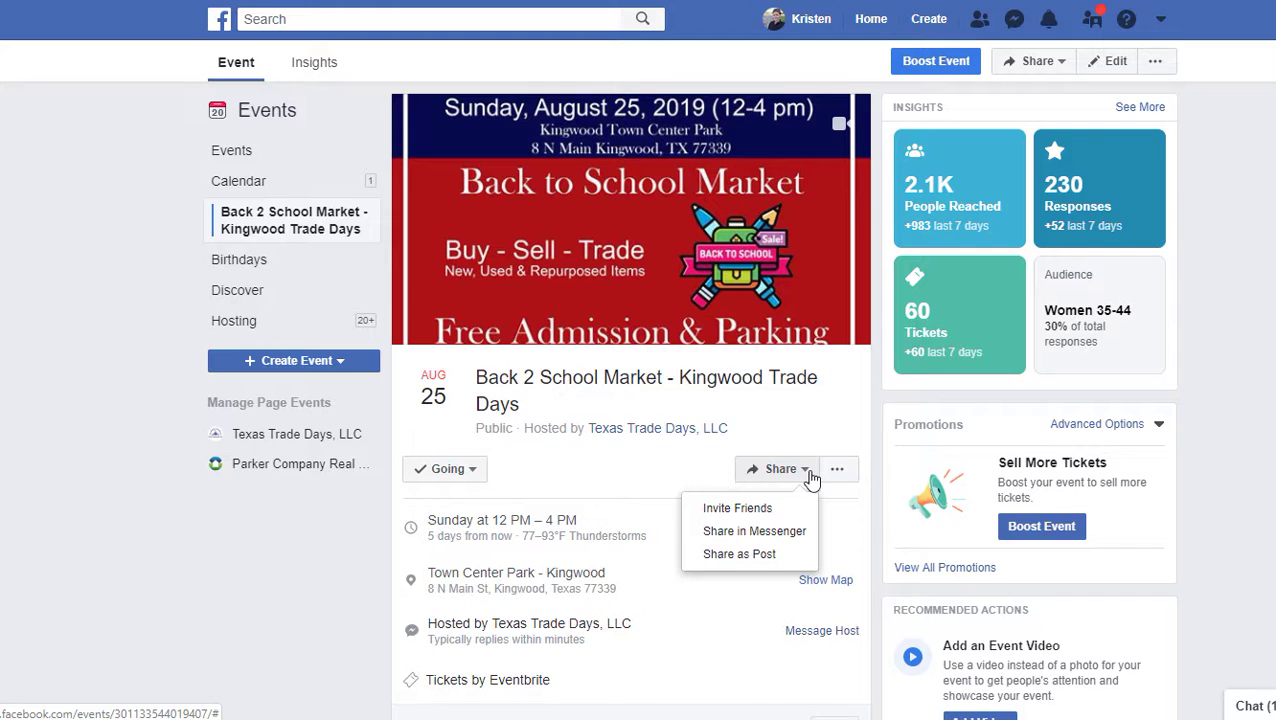
{"action": "left_click", "coordinate": [766, 556]}
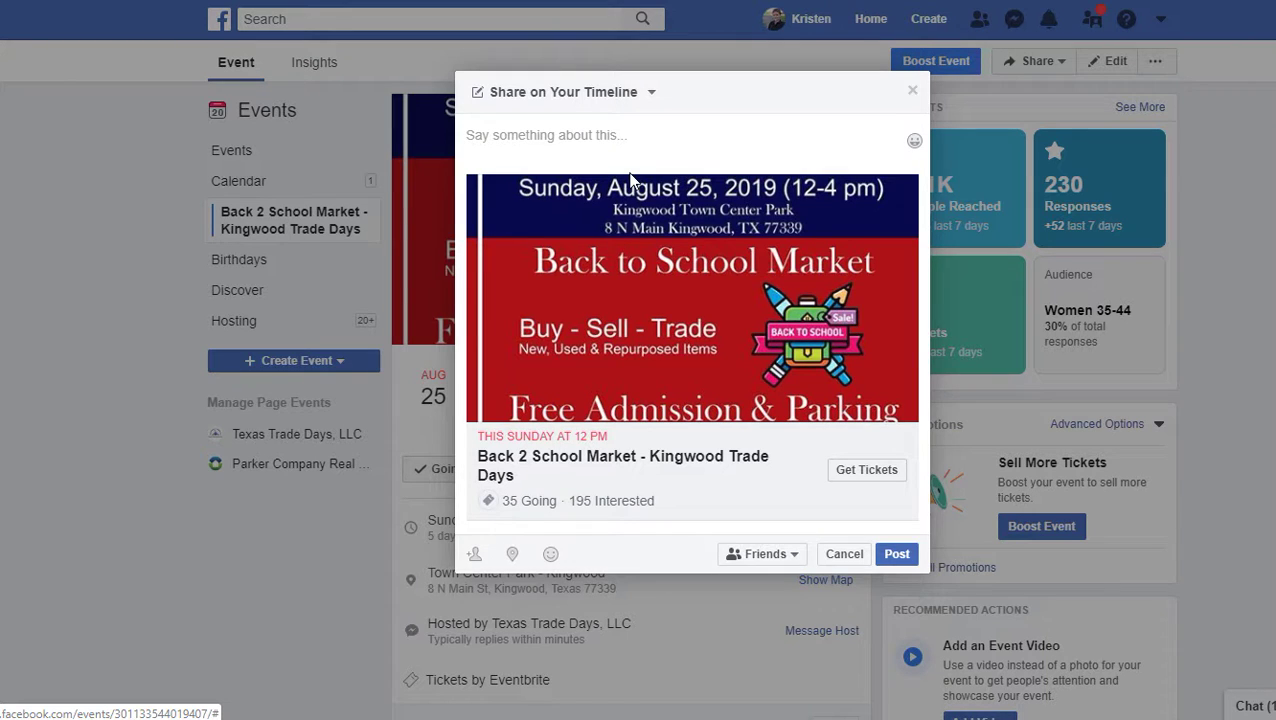
{"action": "left_click", "coordinate": [607, 100]}
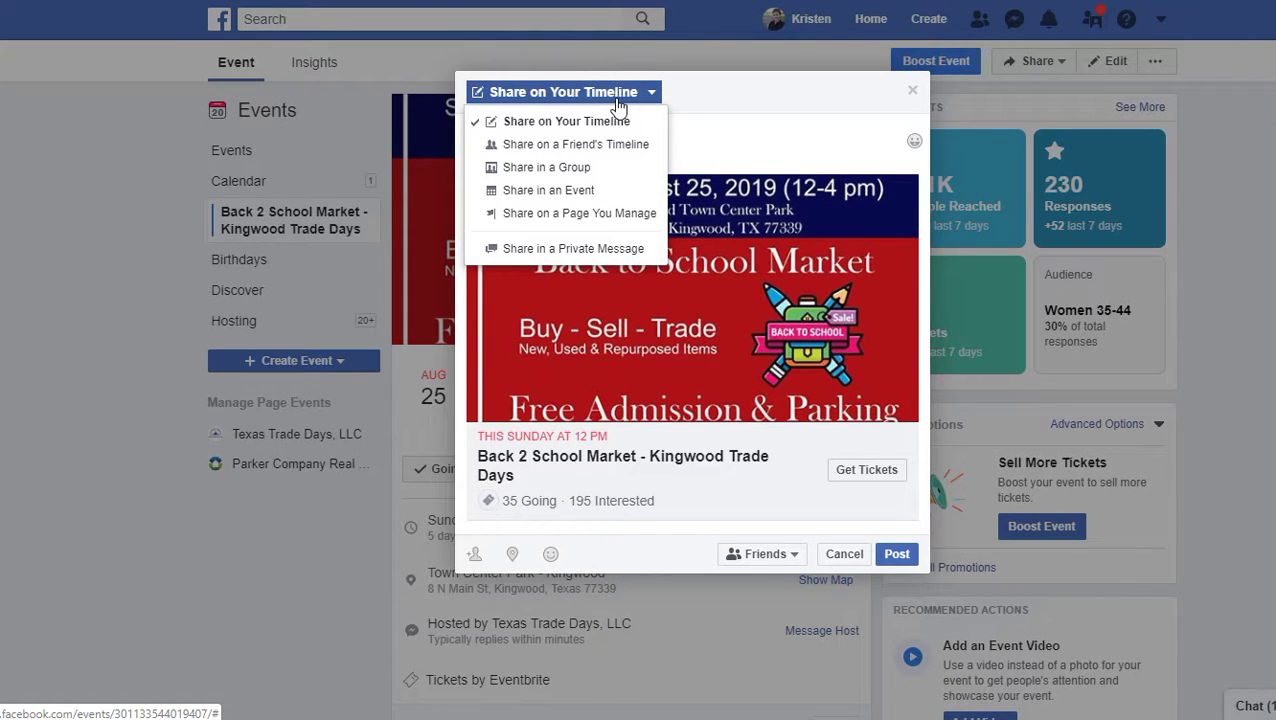
{"action": "left_click", "coordinate": [662, 99]}
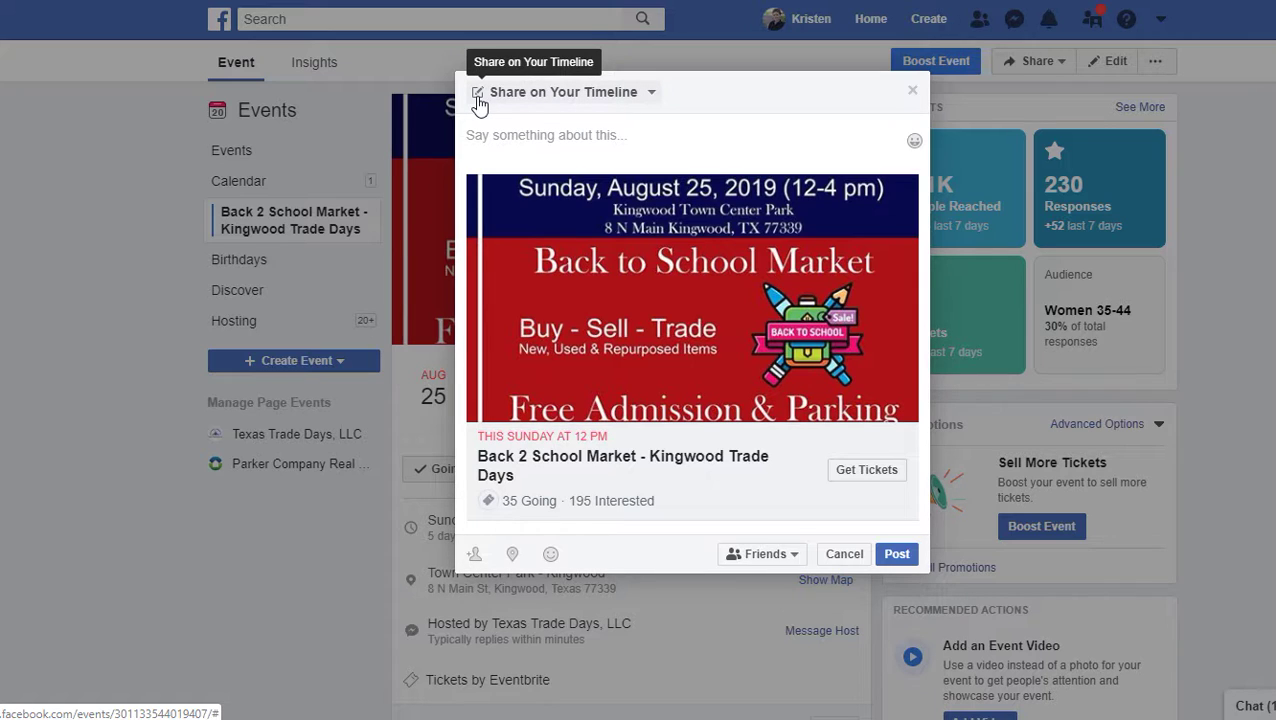
Publish the Kingwood event post on the managed page Purple Jewel Boutique, posting as that page.
{"action": "left_click", "coordinate": [580, 100]}
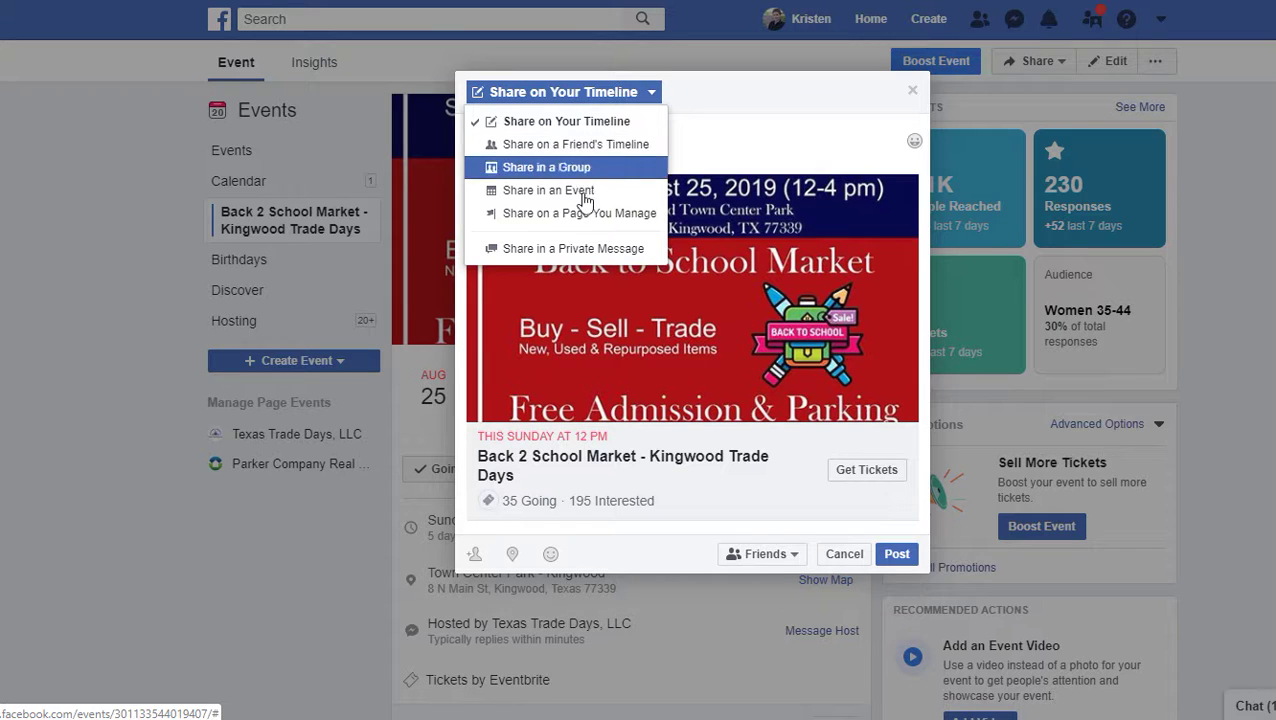
{"action": "left_click", "coordinate": [630, 214]}
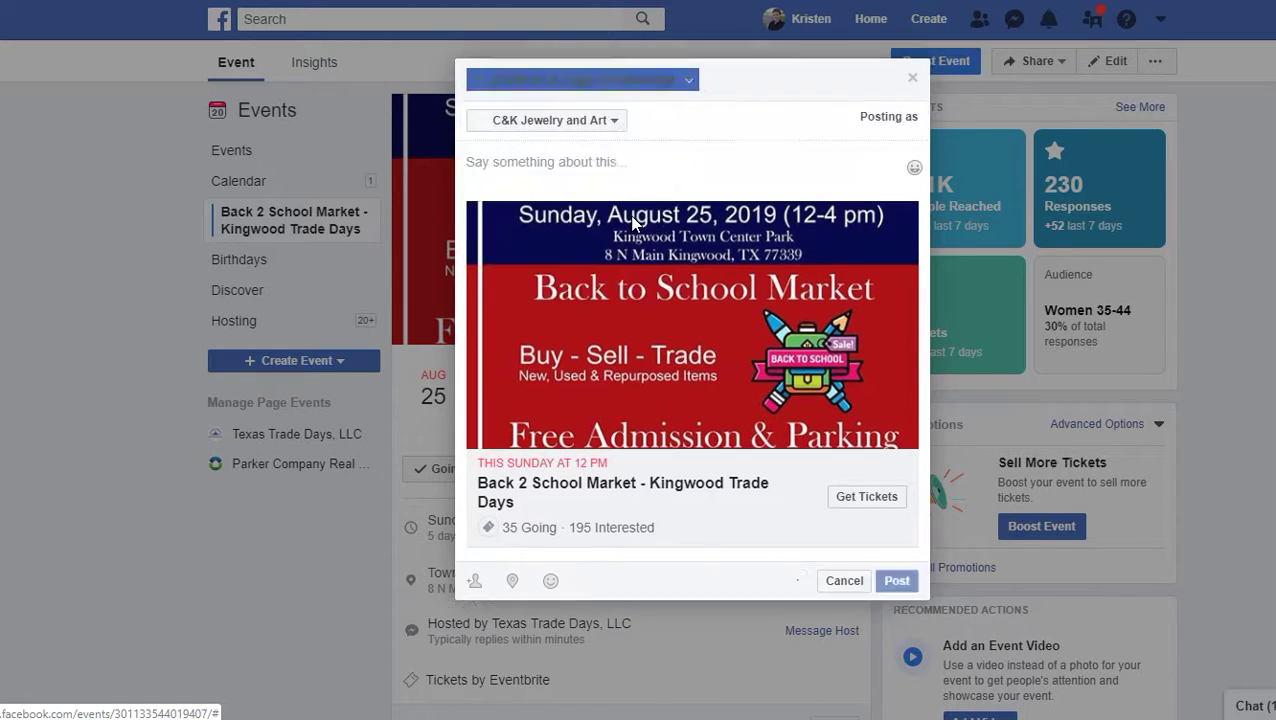
{"action": "left_click", "coordinate": [605, 121]}
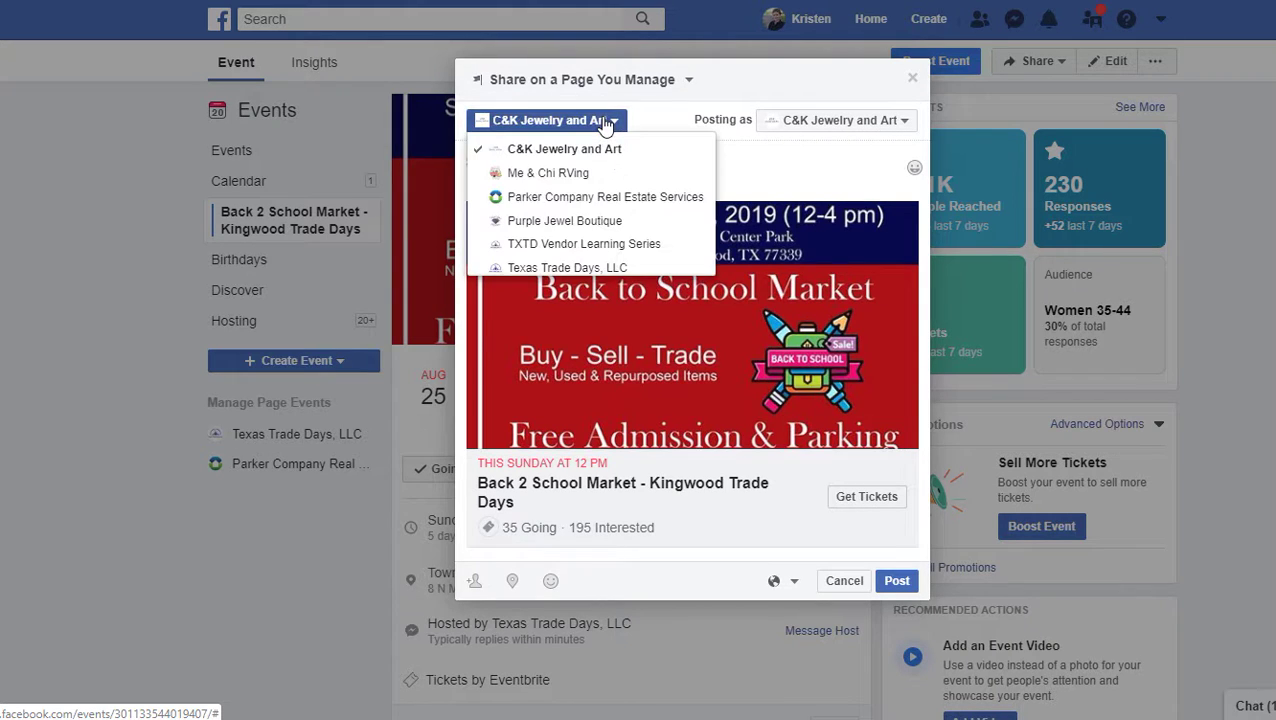
{"action": "left_click", "coordinate": [612, 220]}
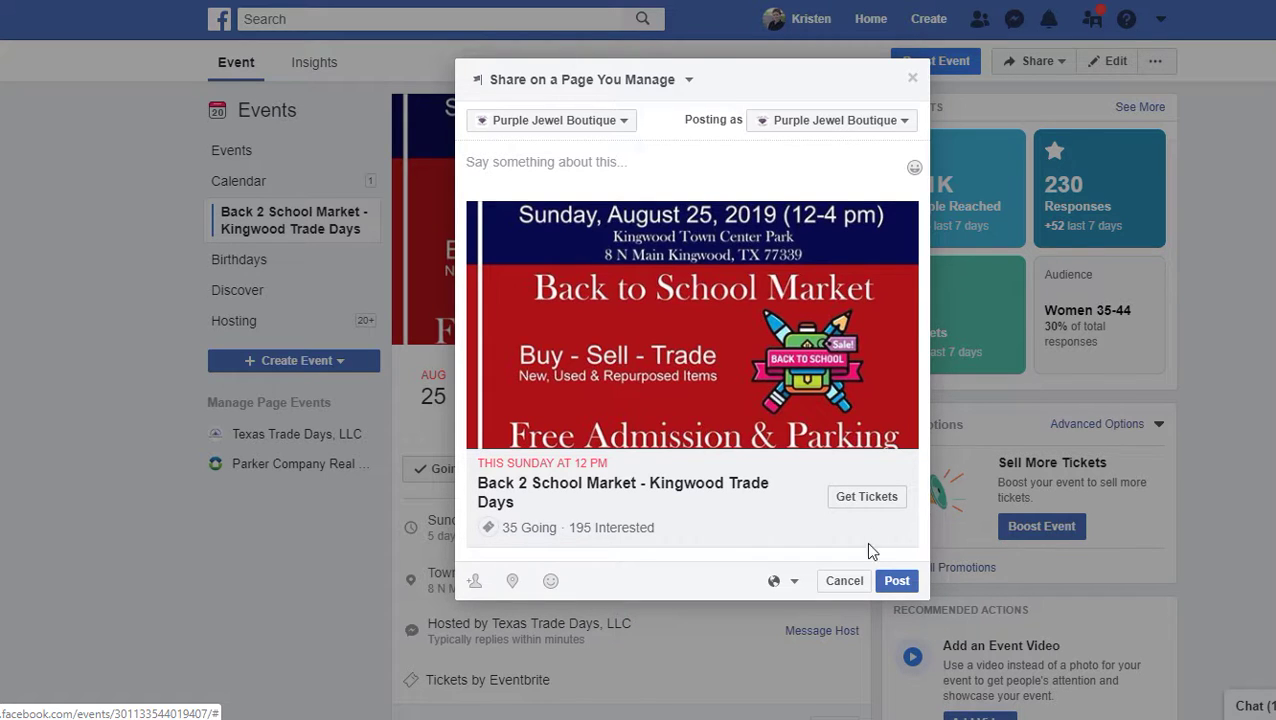
{"action": "left_click", "coordinate": [896, 582]}
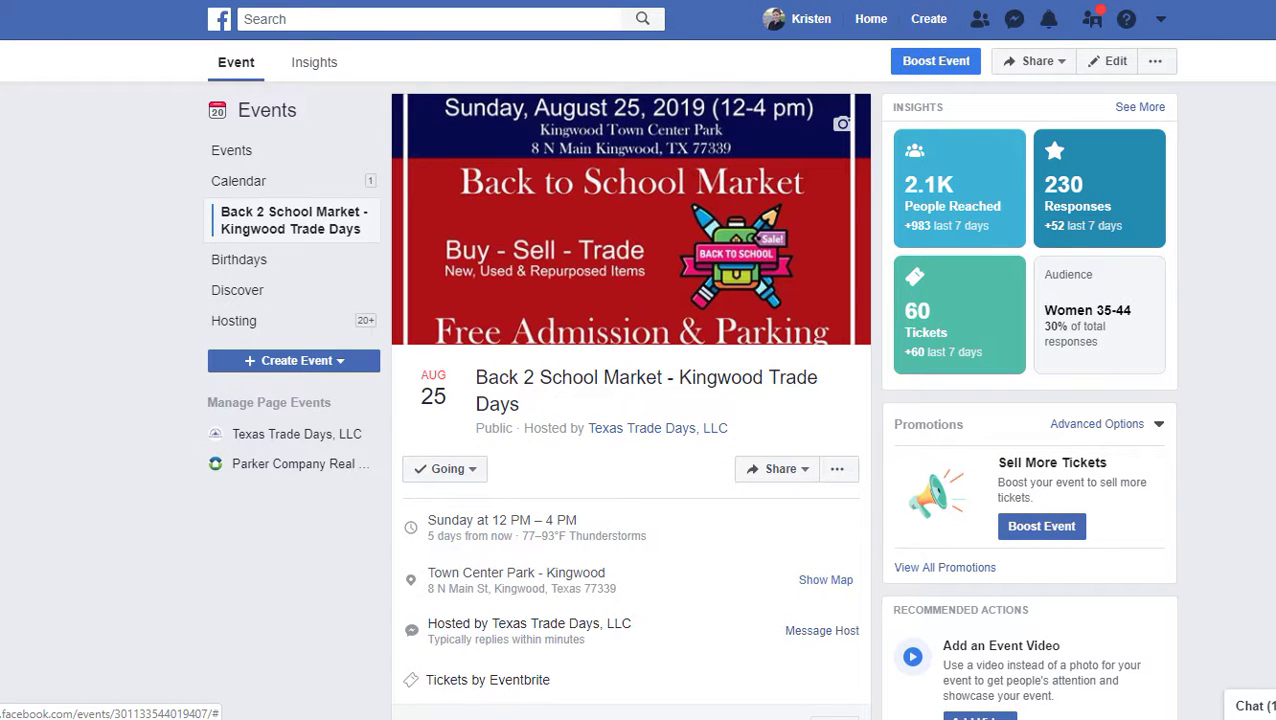
Return to the Purple Jewel Boutique page's events and open the Back 2 School Market - Pasadena Trade Days event.
{"action": "key", "text": "alt+Left"}
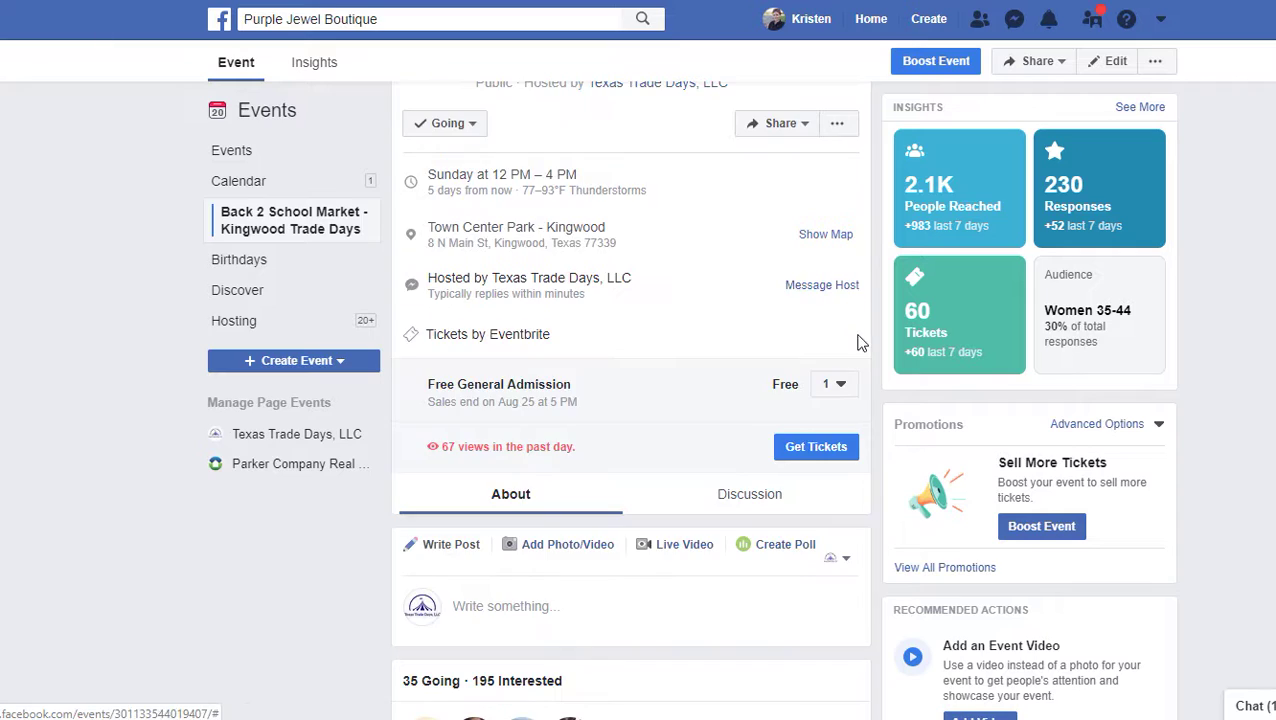
{"action": "scroll", "coordinate": [858, 343], "scroll_direction": "down", "scroll_amount": 4}
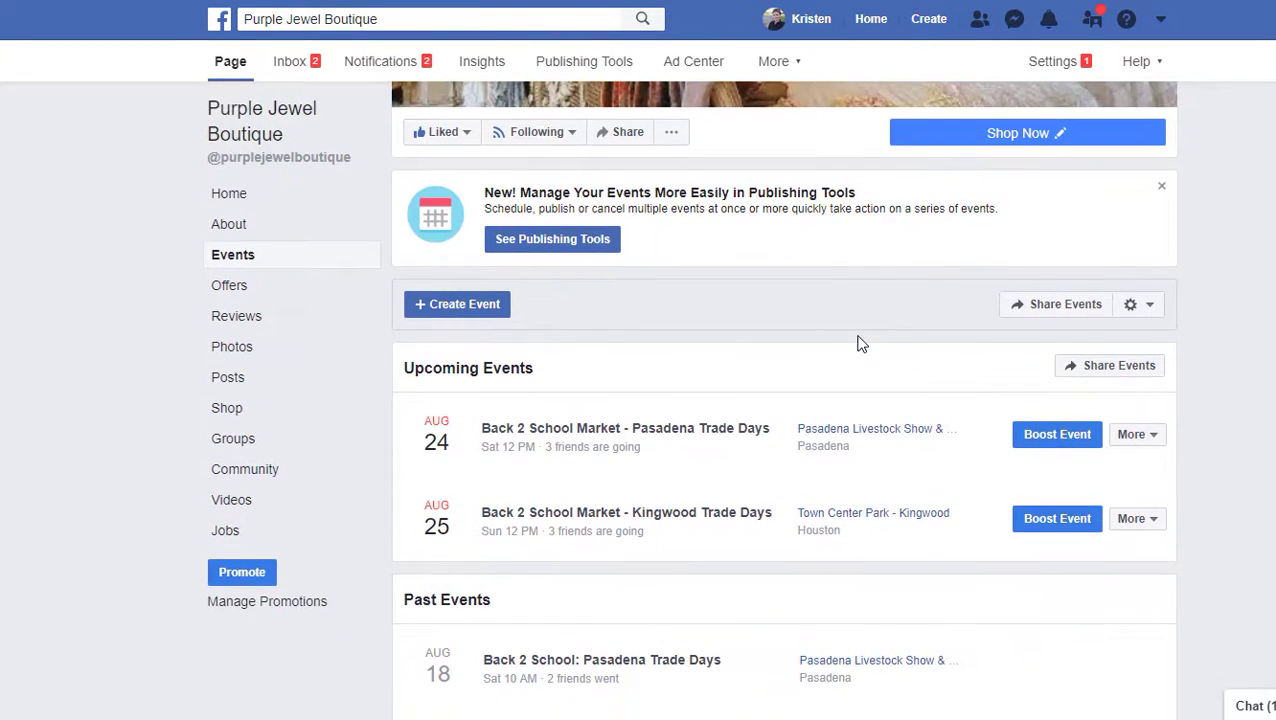
{"action": "left_click", "coordinate": [745, 241]}
{"action": "right_click", "coordinate": [745, 245]}
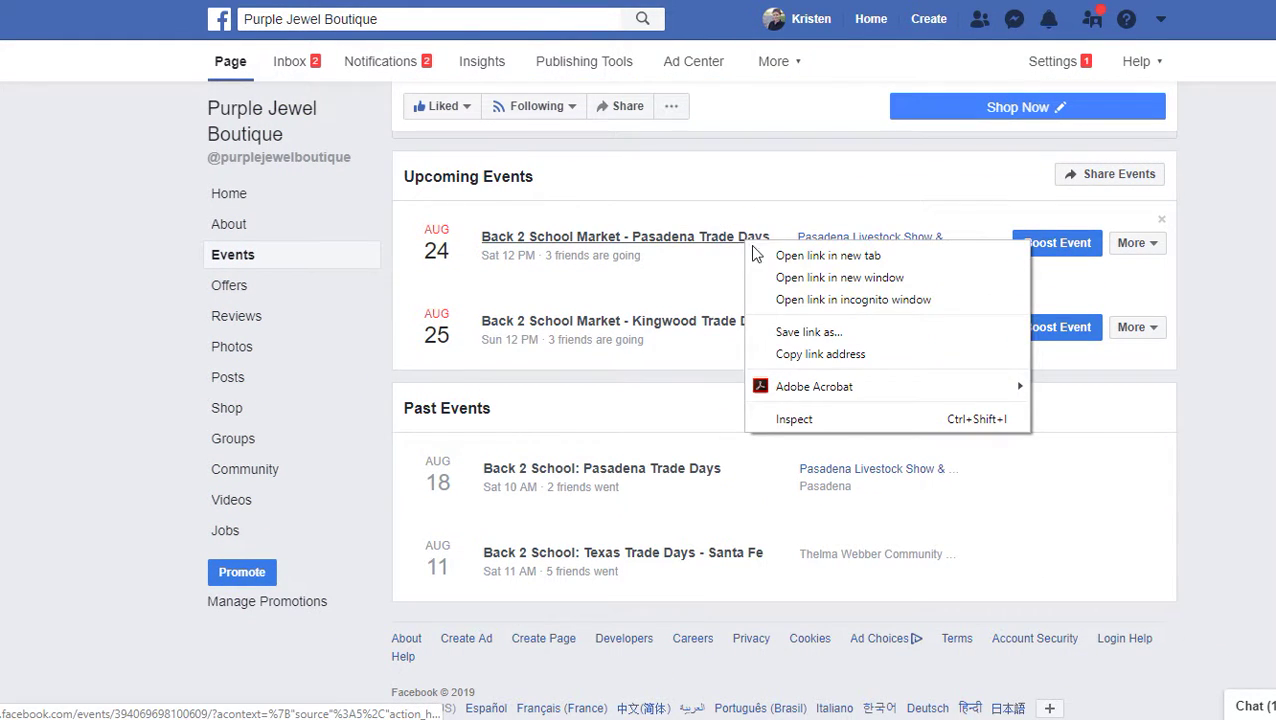
{"action": "key", "text": "Escape"}
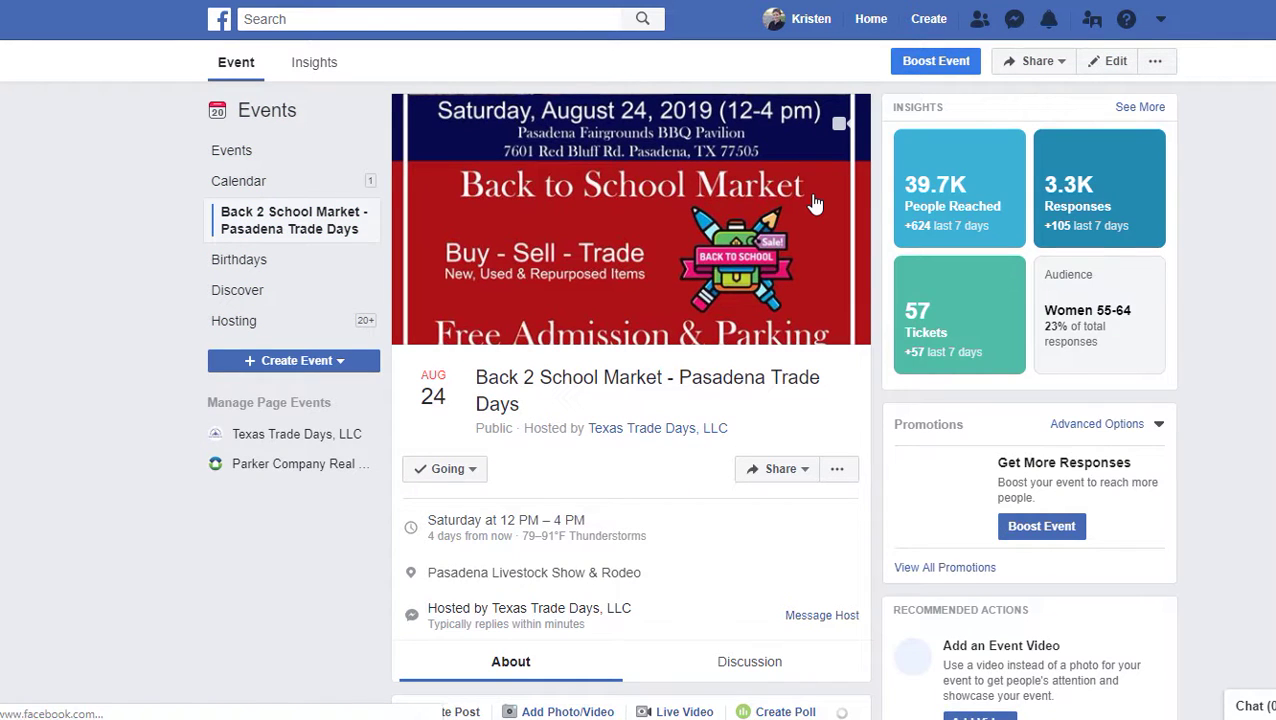
Start sharing the Back 2 School Market - Pasadena Trade Days event as a post on a page you manage.
{"action": "scroll", "coordinate": [815, 200], "scroll_direction": "down", "scroll_amount": 2}
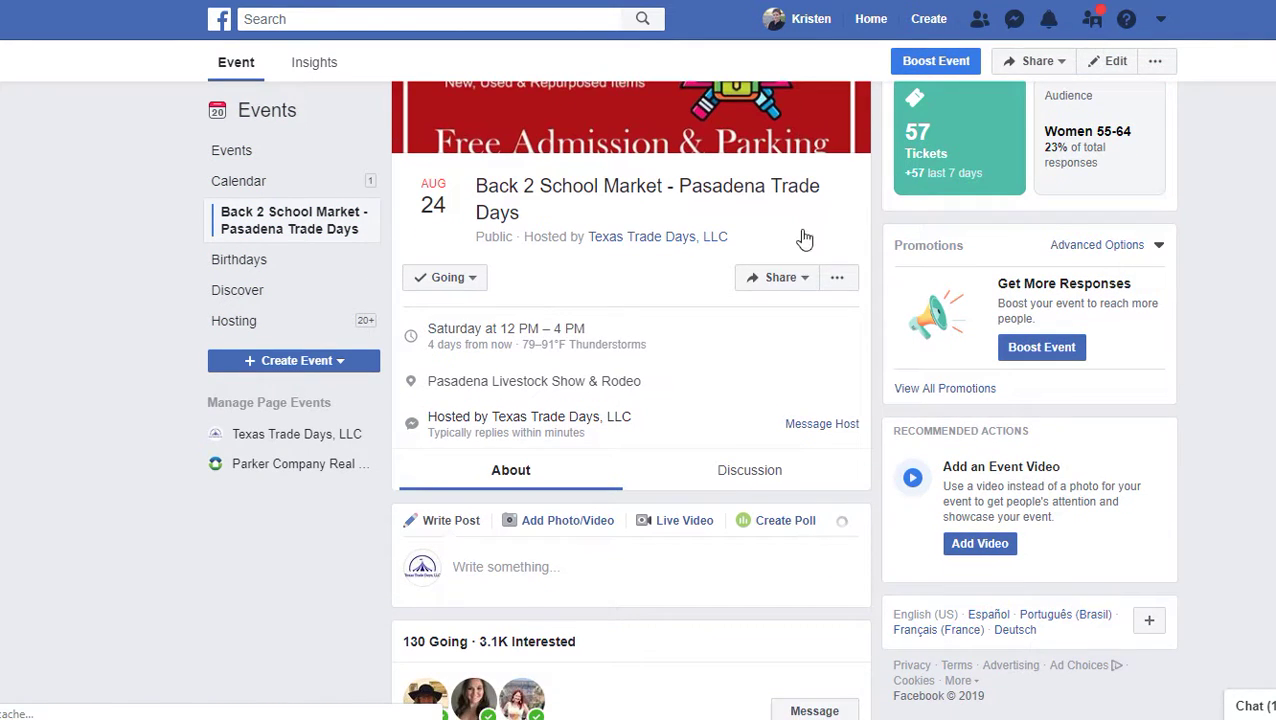
{"action": "left_click", "coordinate": [788, 277]}
{"action": "left_click", "coordinate": [800, 285]}
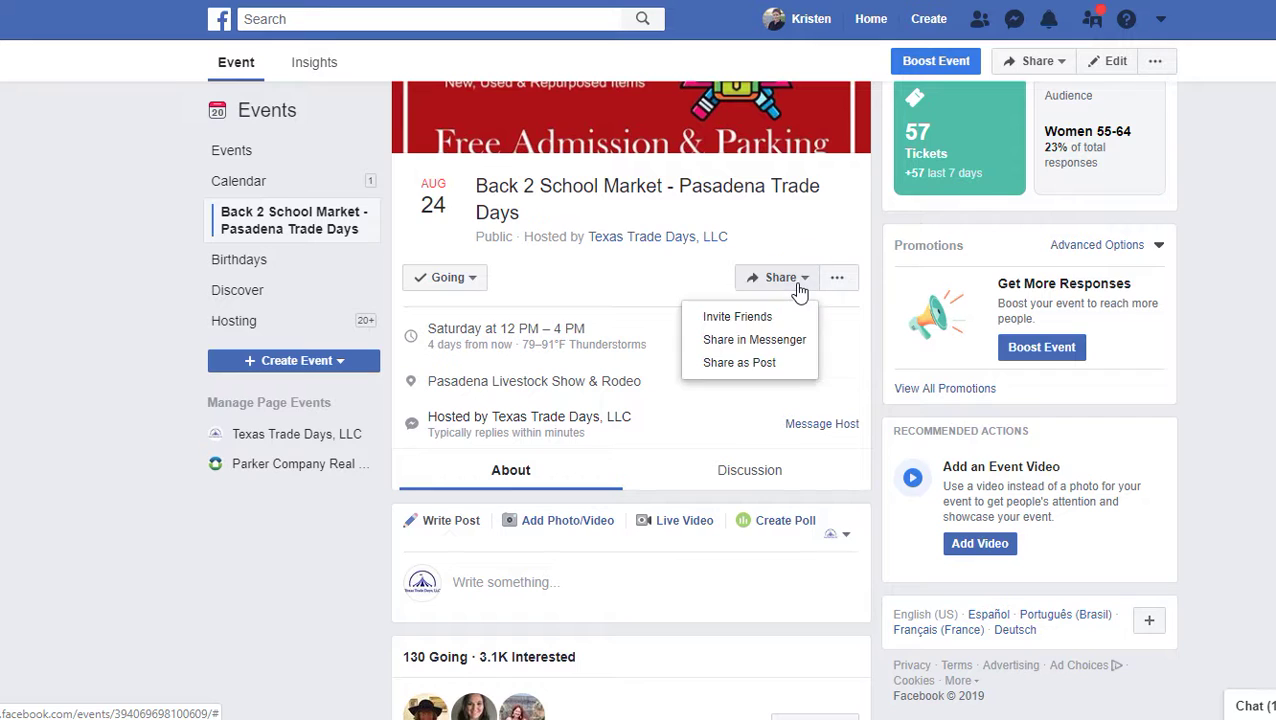
{"action": "left_click", "coordinate": [783, 364]}
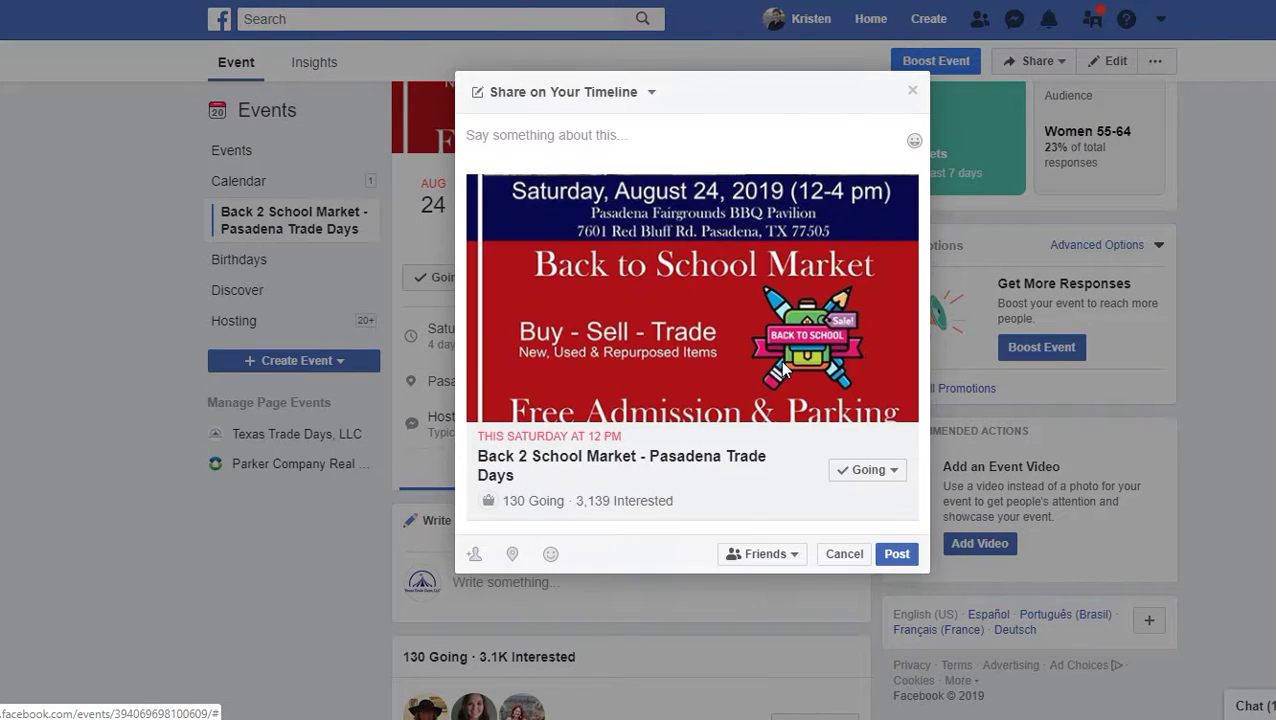
{"action": "left_click", "coordinate": [636, 98]}
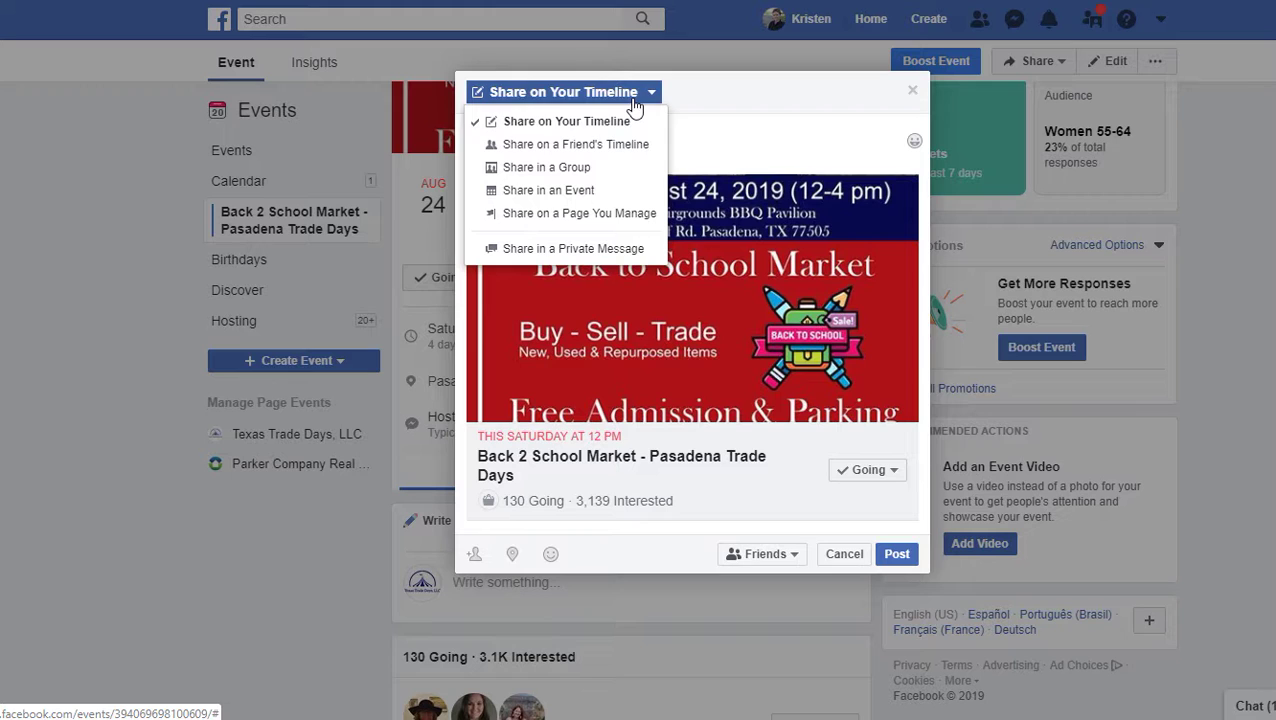
{"action": "left_click", "coordinate": [640, 215]}
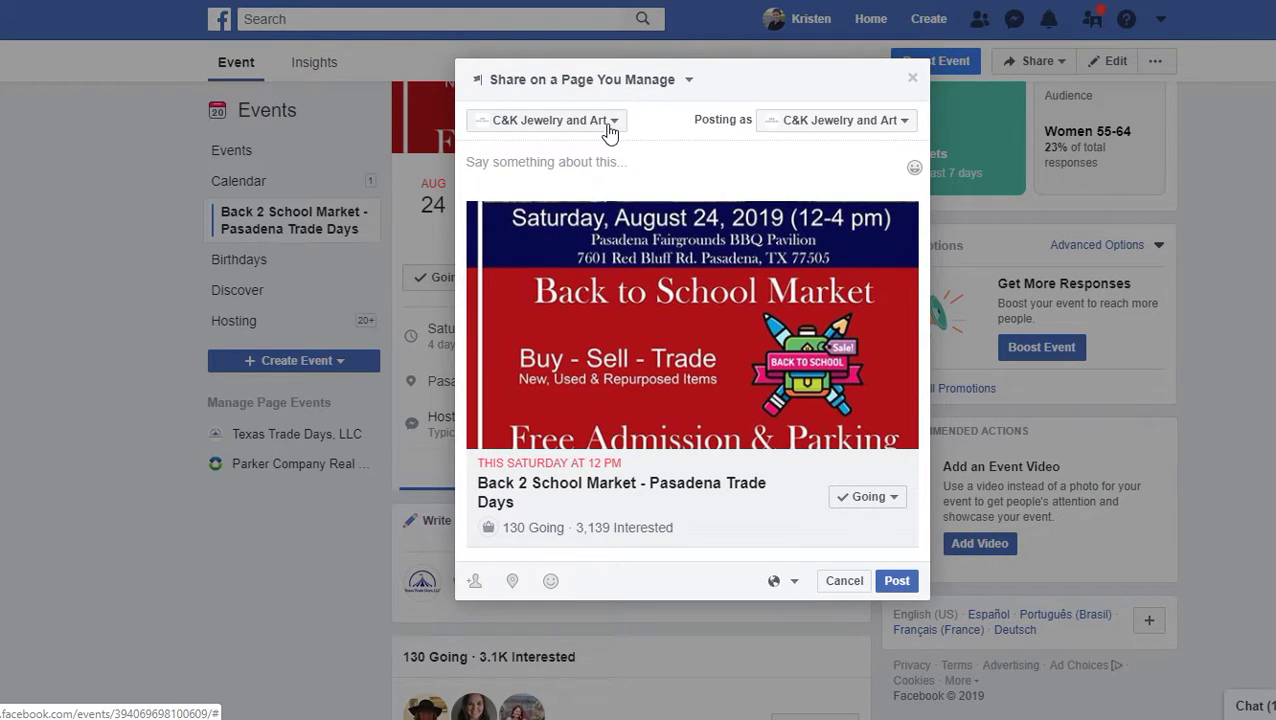
Select Purple Jewel Boutique as the destination page and publish the Pasadena event post without added text.
{"action": "left_click", "coordinate": [606, 121]}
{"action": "left_click", "coordinate": [615, 222]}
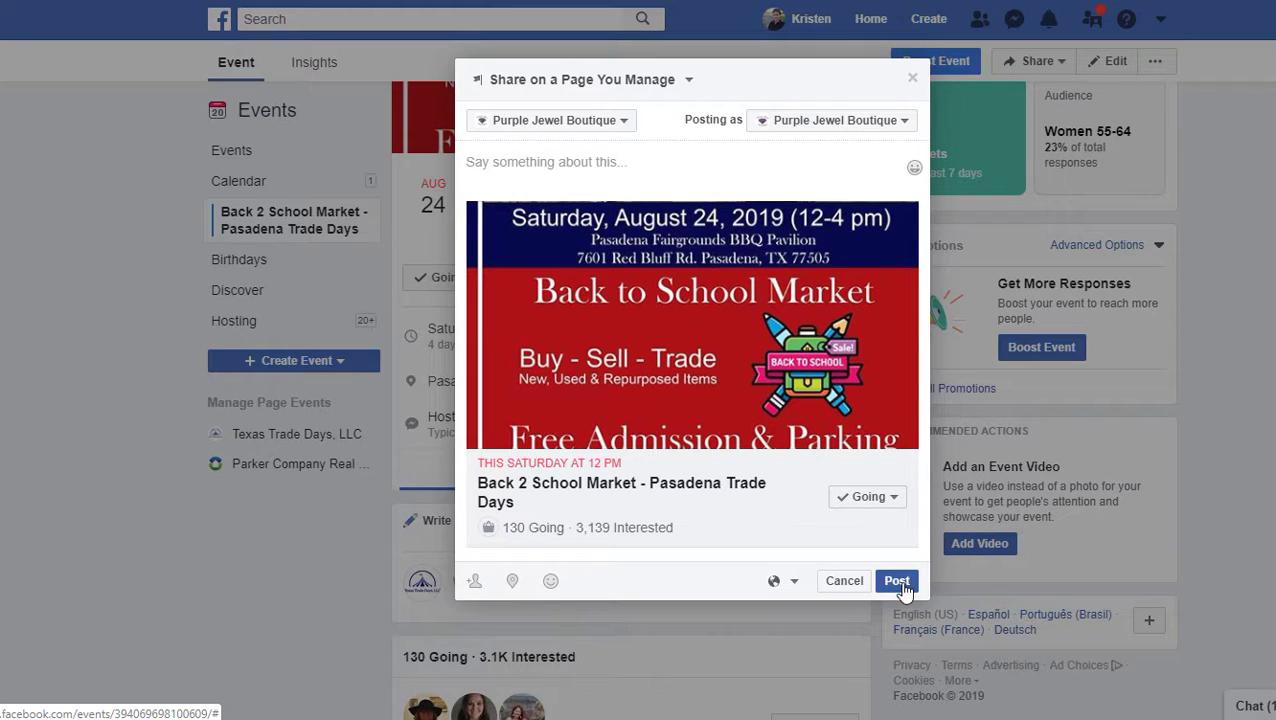
{"action": "left_click", "coordinate": [663, 170]}
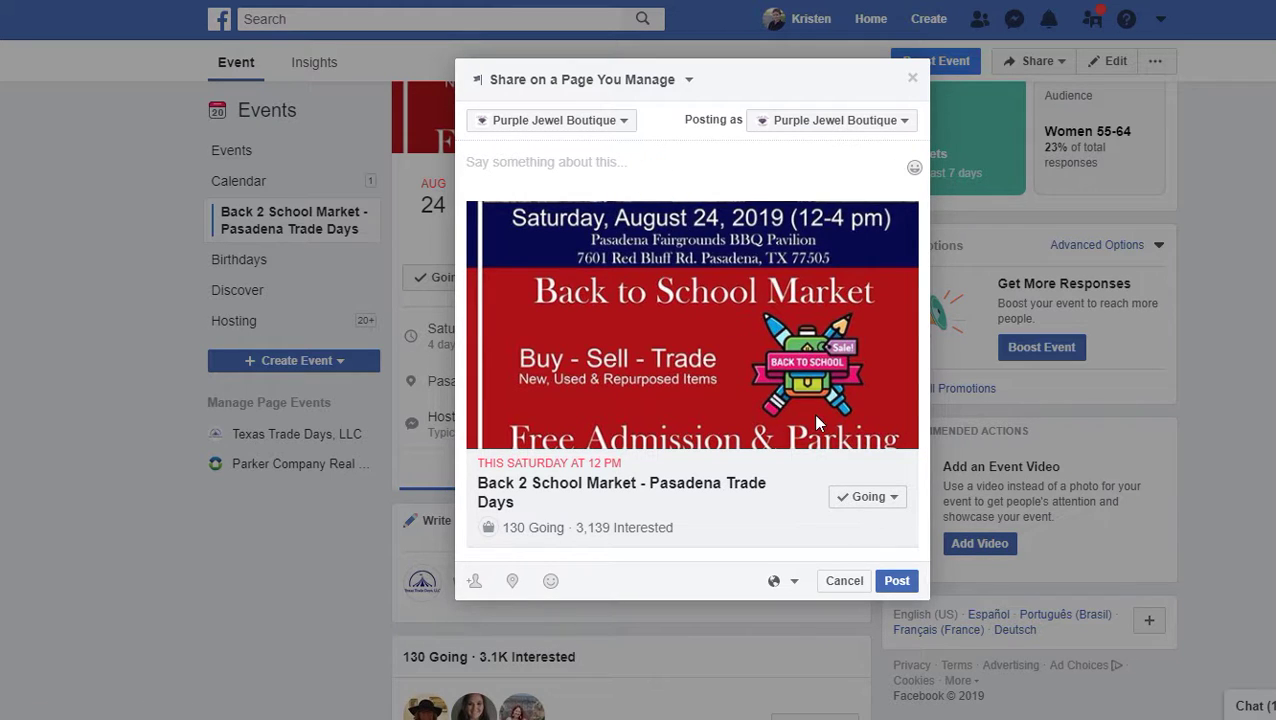
{"action": "left_click", "coordinate": [904, 589]}
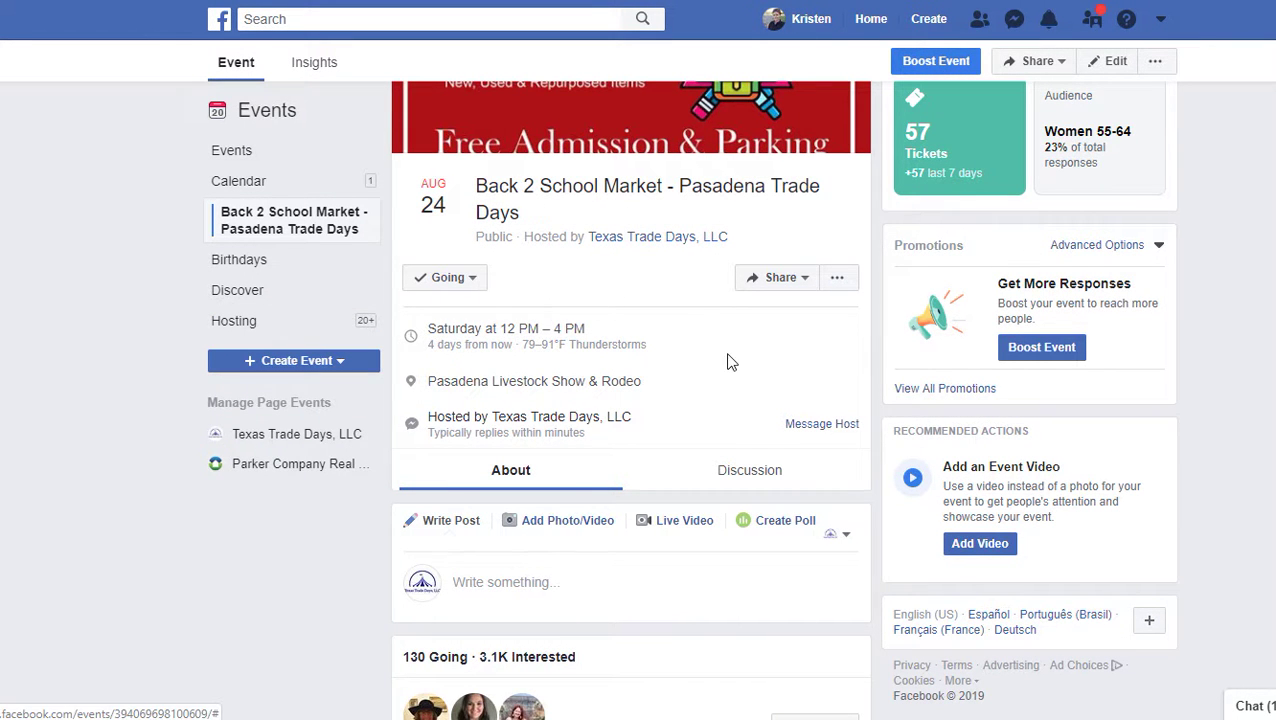
Leave the Pasadena event, return to the Purple Jewel Boutique page and open its home view.
{"action": "scroll", "coordinate": [730, 362], "scroll_direction": "down", "scroll_amount": 3}
{"action": "scroll", "coordinate": [732, 362], "scroll_direction": "up", "scroll_amount": 4}
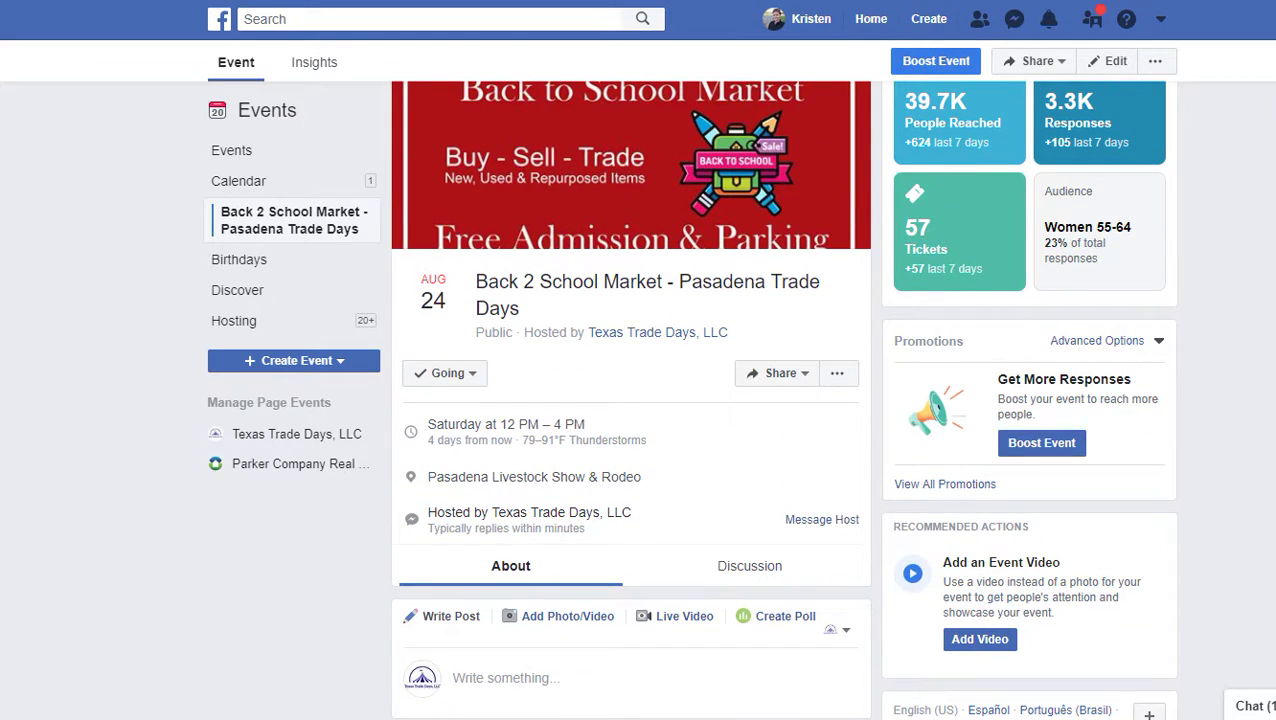
{"action": "key", "text": "alt+Left"}
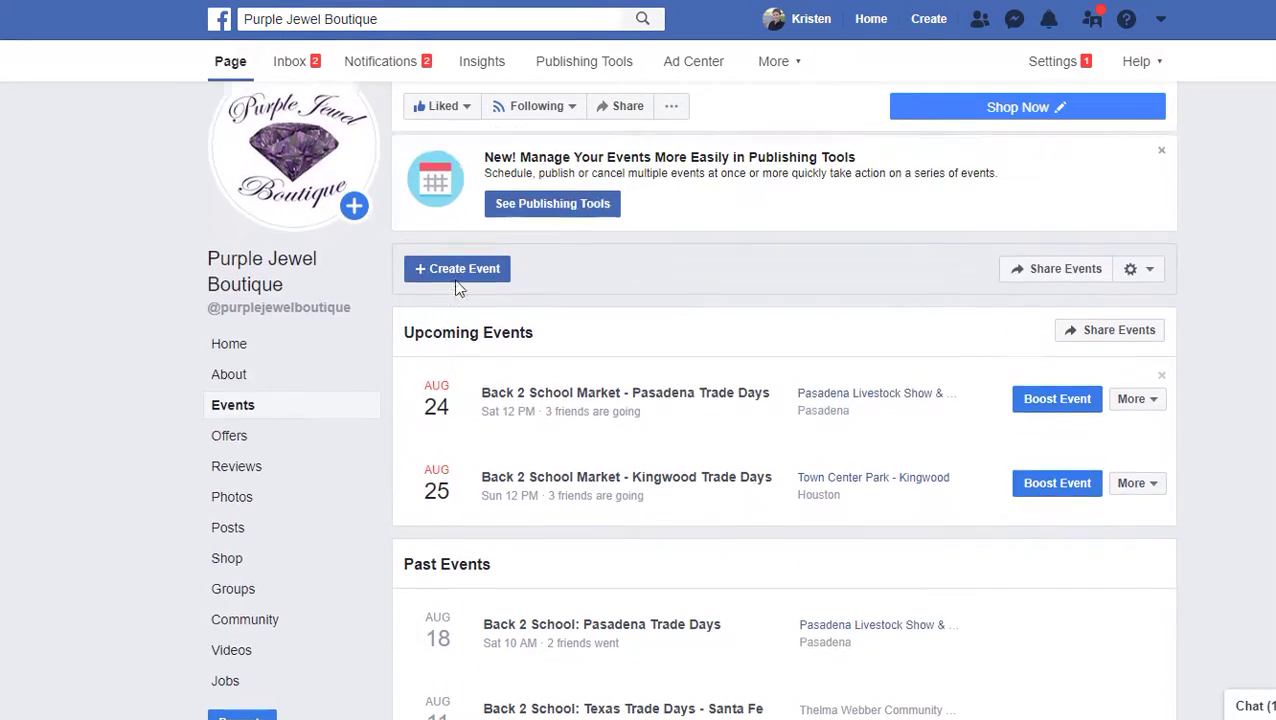
{"action": "scroll", "coordinate": [456, 284], "scroll_direction": "up", "scroll_amount": 1}
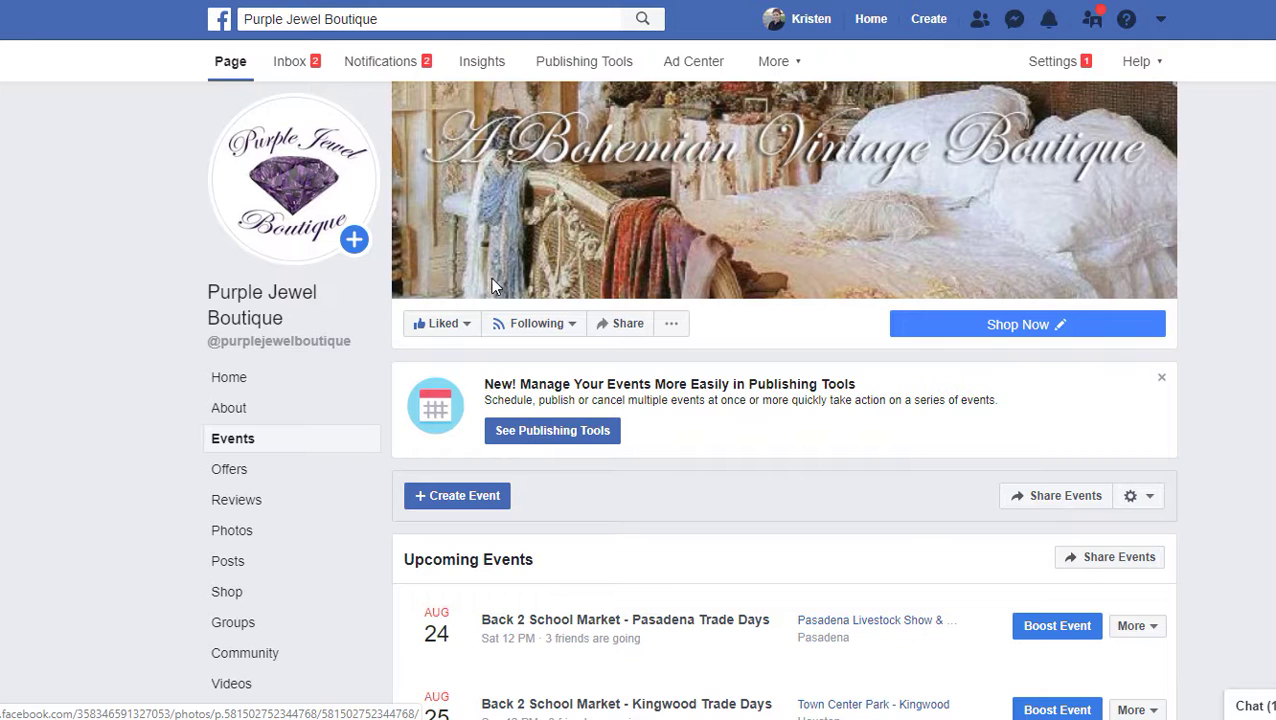
{"action": "left_click", "coordinate": [287, 303]}
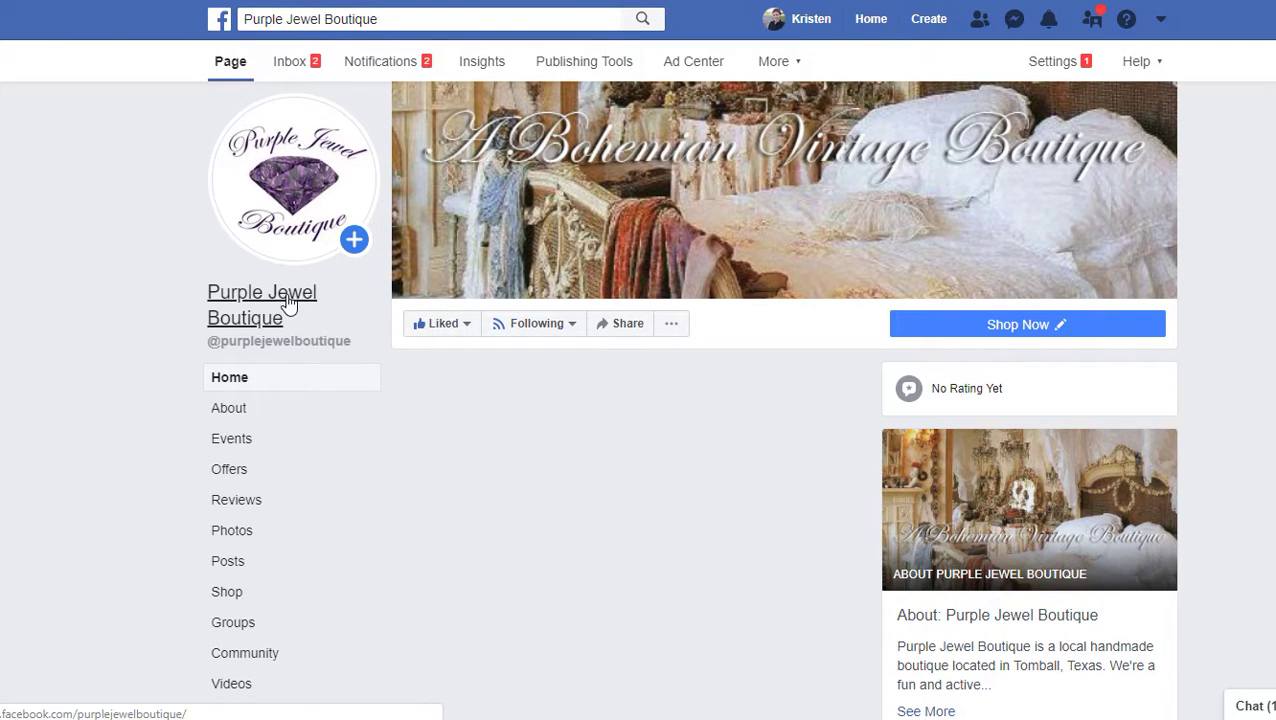
Examine the boutique page's home view for the upcoming events and the shared Pasadena and Kingwood event posts.
{"action": "scroll", "coordinate": [695, 413], "scroll_direction": "down", "scroll_amount": 2}
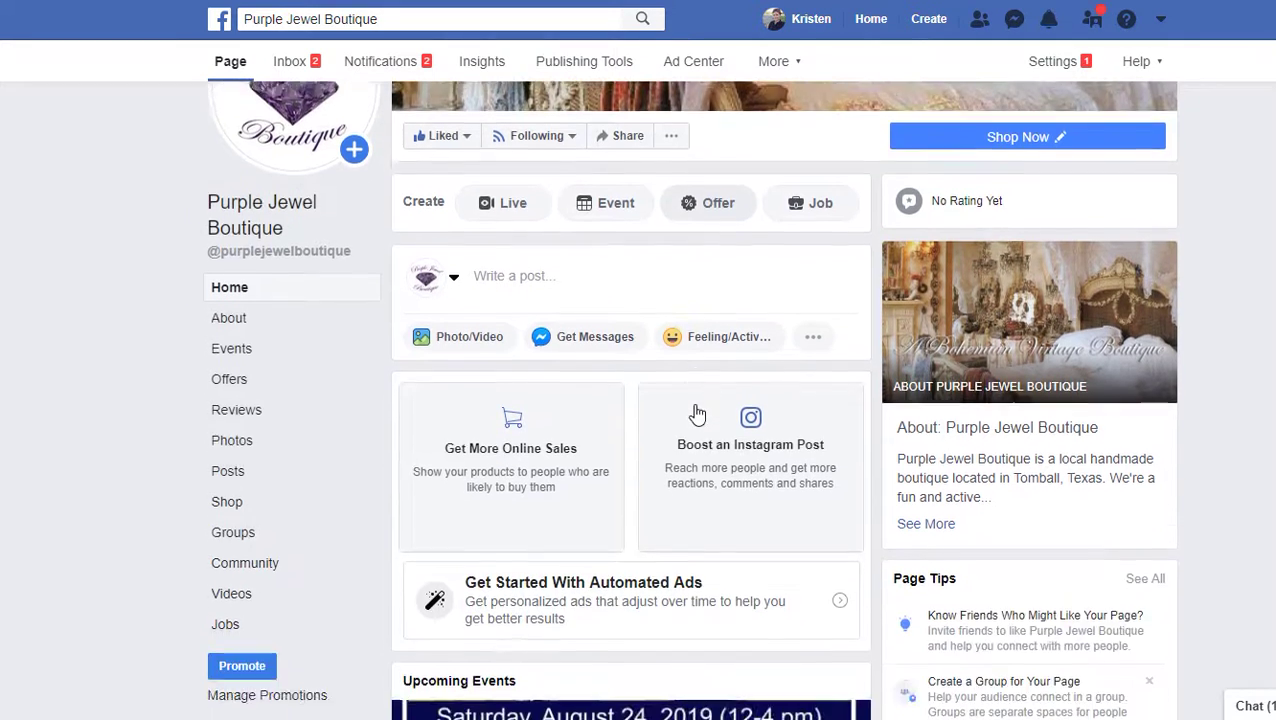
{"action": "scroll", "coordinate": [697, 413], "scroll_direction": "down", "scroll_amount": 4}
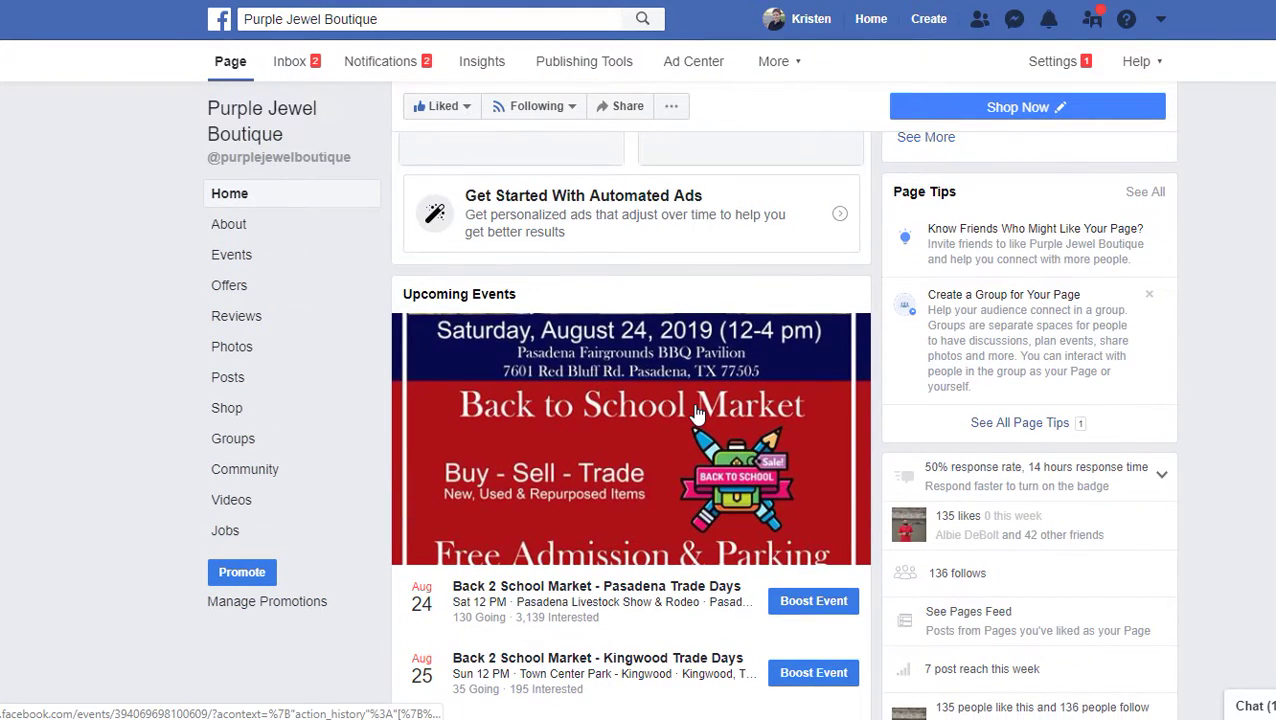
{"action": "scroll", "coordinate": [697, 413], "scroll_direction": "down", "scroll_amount": 1}
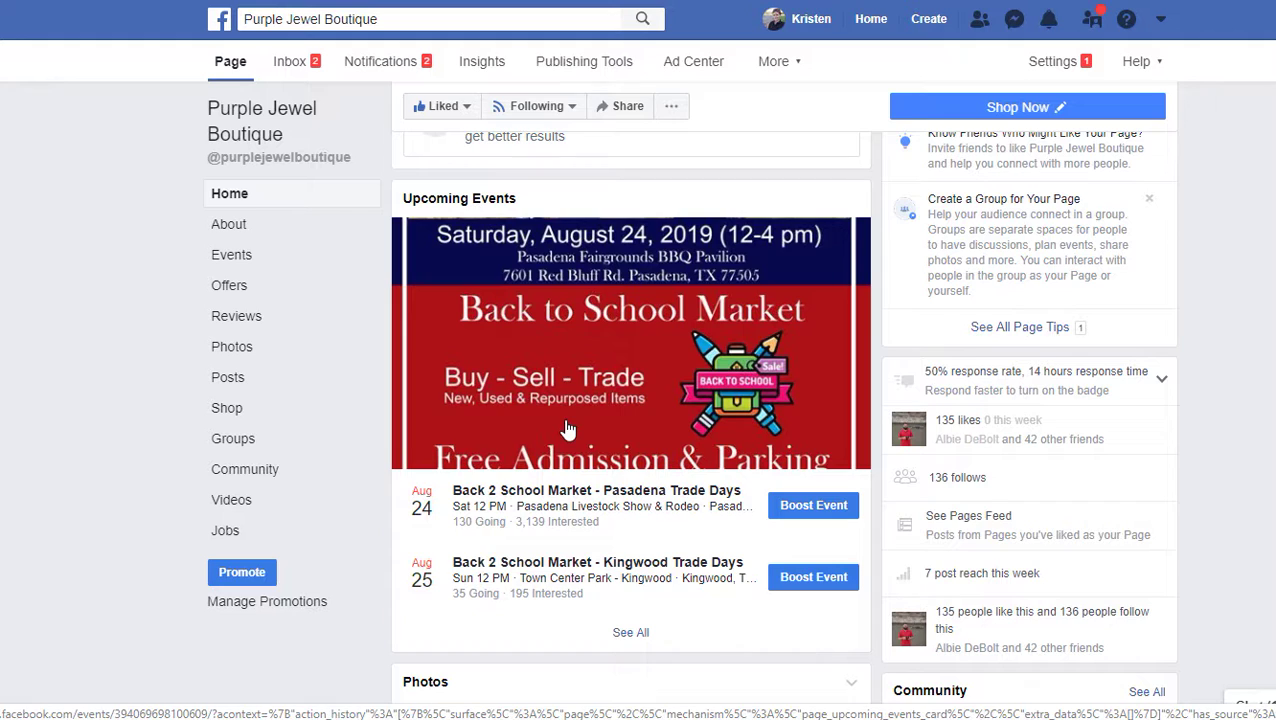
{"action": "scroll", "coordinate": [567, 428], "scroll_direction": "down", "scroll_amount": 9}
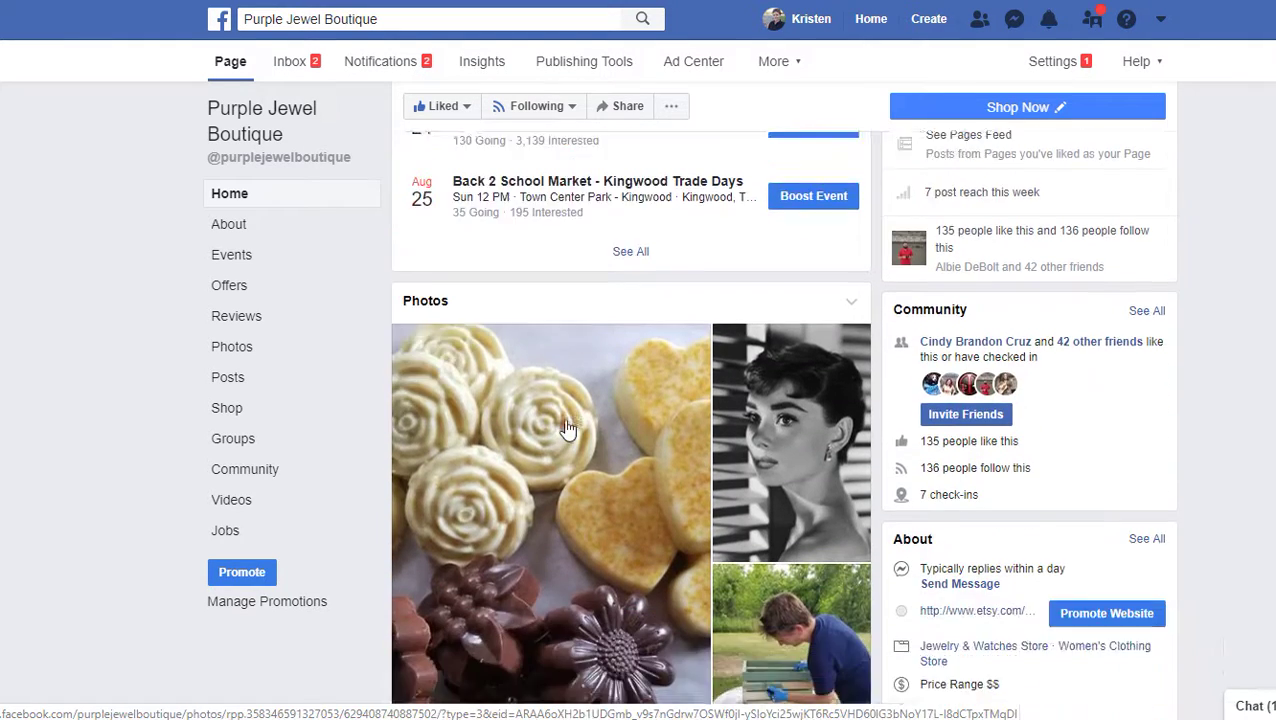
{"action": "scroll", "coordinate": [567, 428], "scroll_direction": "down", "scroll_amount": 2}
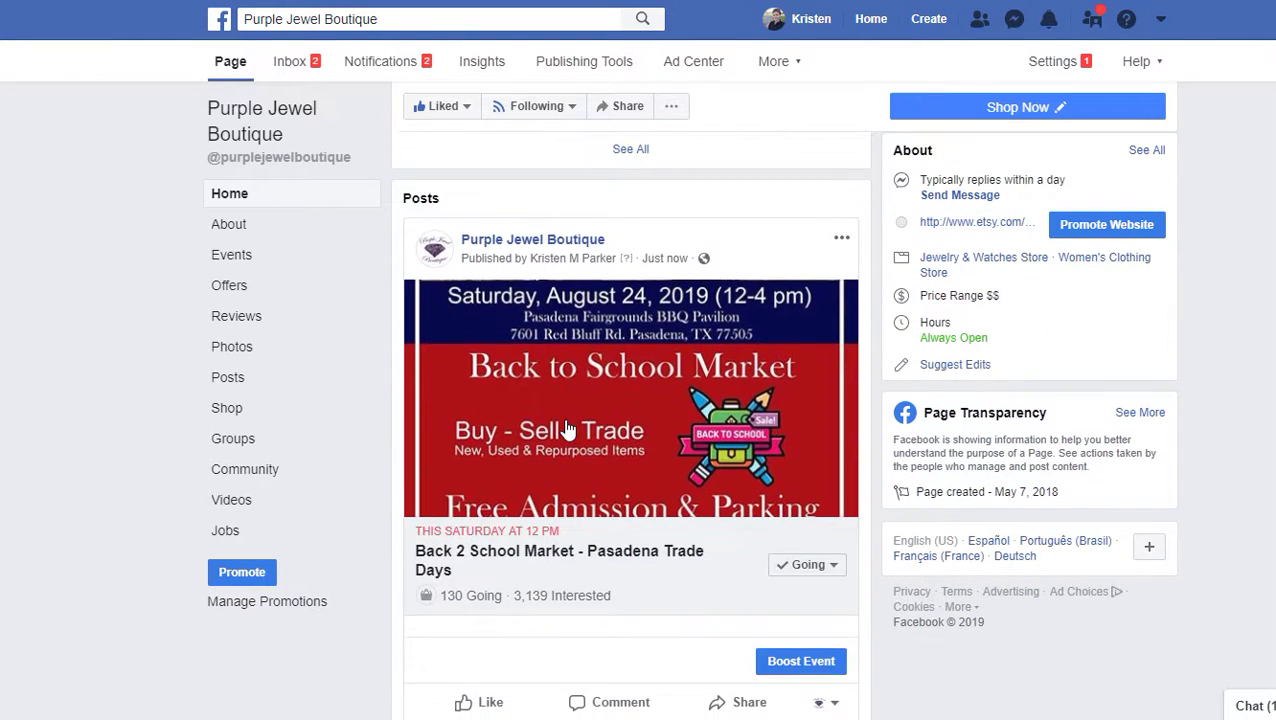
{"action": "scroll", "coordinate": [525, 360], "scroll_direction": "down", "scroll_amount": 4}
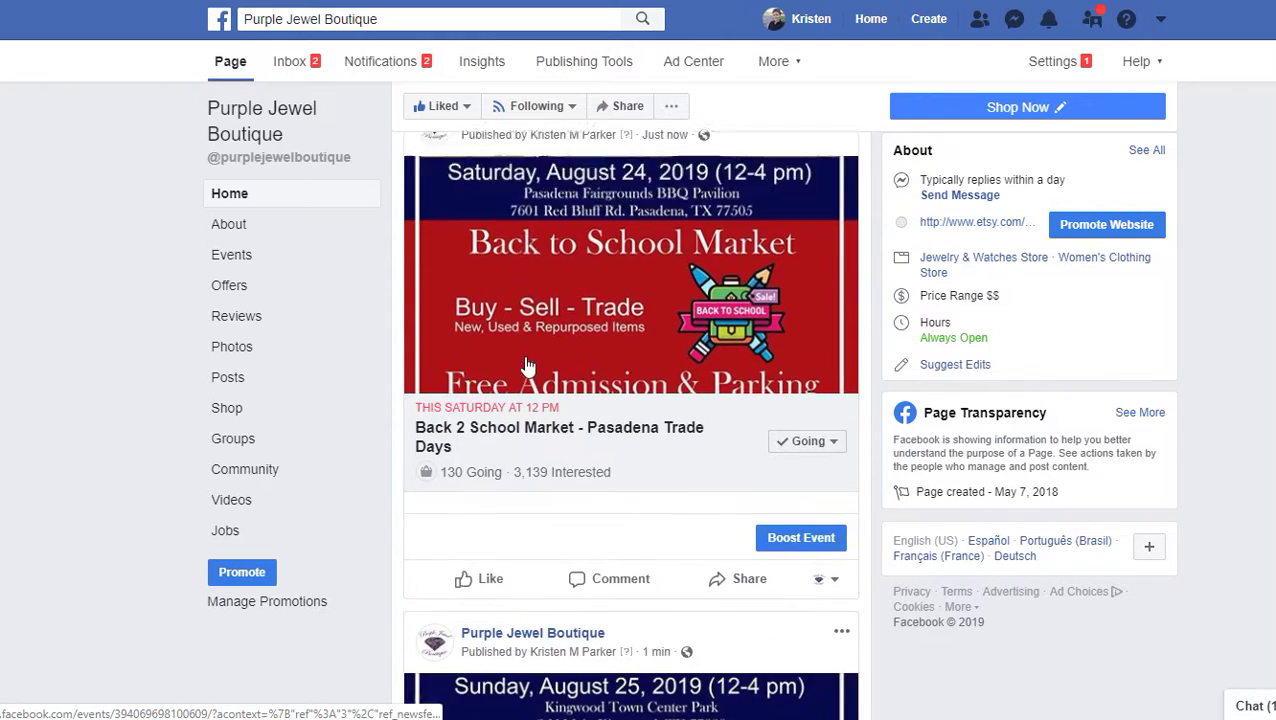
{"action": "scroll", "coordinate": [523, 355], "scroll_direction": "down", "scroll_amount": 6}
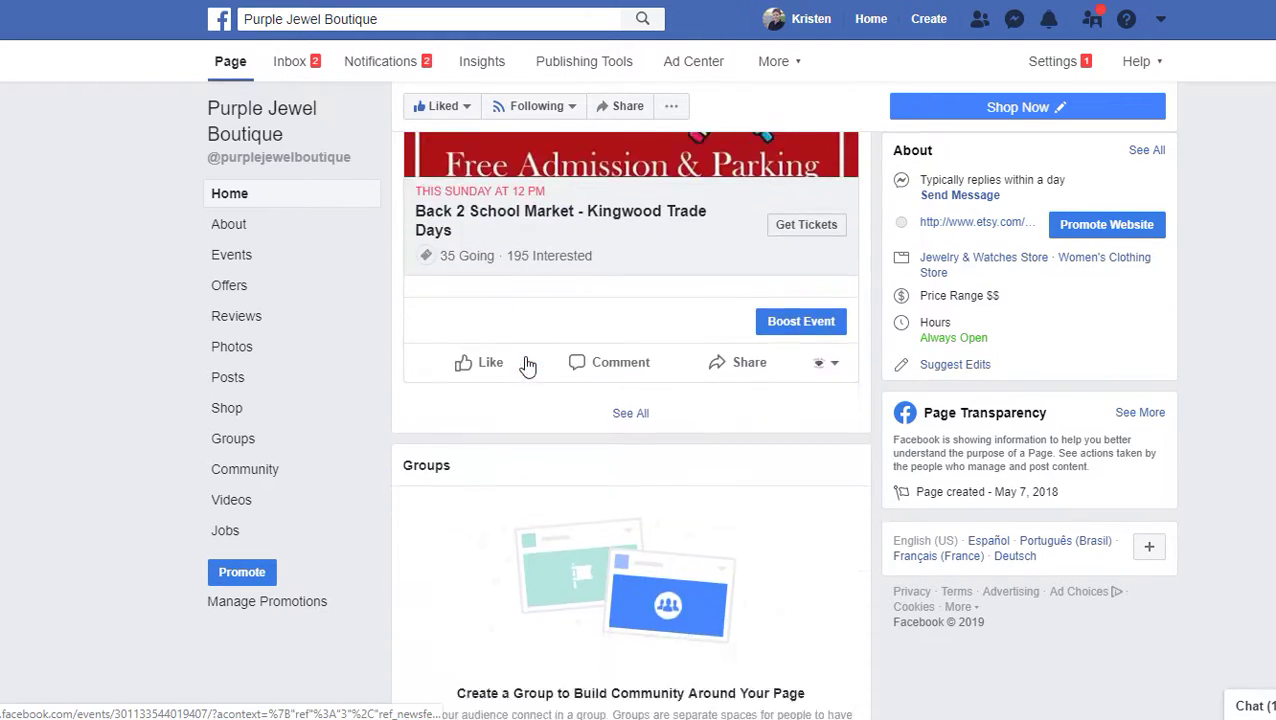
Review the Pasadena and Kingwood event posts again, along with the page's Upcoming Events section.
{"action": "scroll", "coordinate": [523, 355], "scroll_direction": "up", "scroll_amount": 6}
{"action": "scroll", "coordinate": [523, 355], "scroll_direction": "up", "scroll_amount": 4}
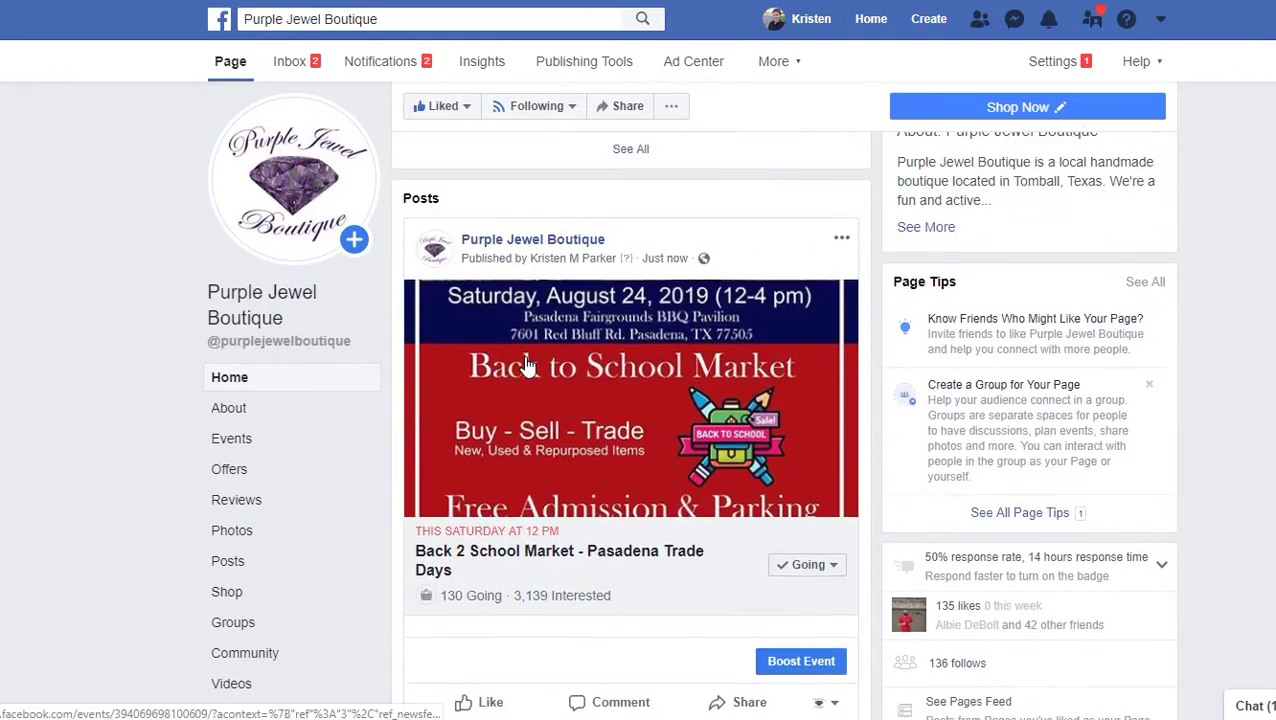
{"action": "scroll", "coordinate": [527, 365], "scroll_direction": "down", "scroll_amount": 2}
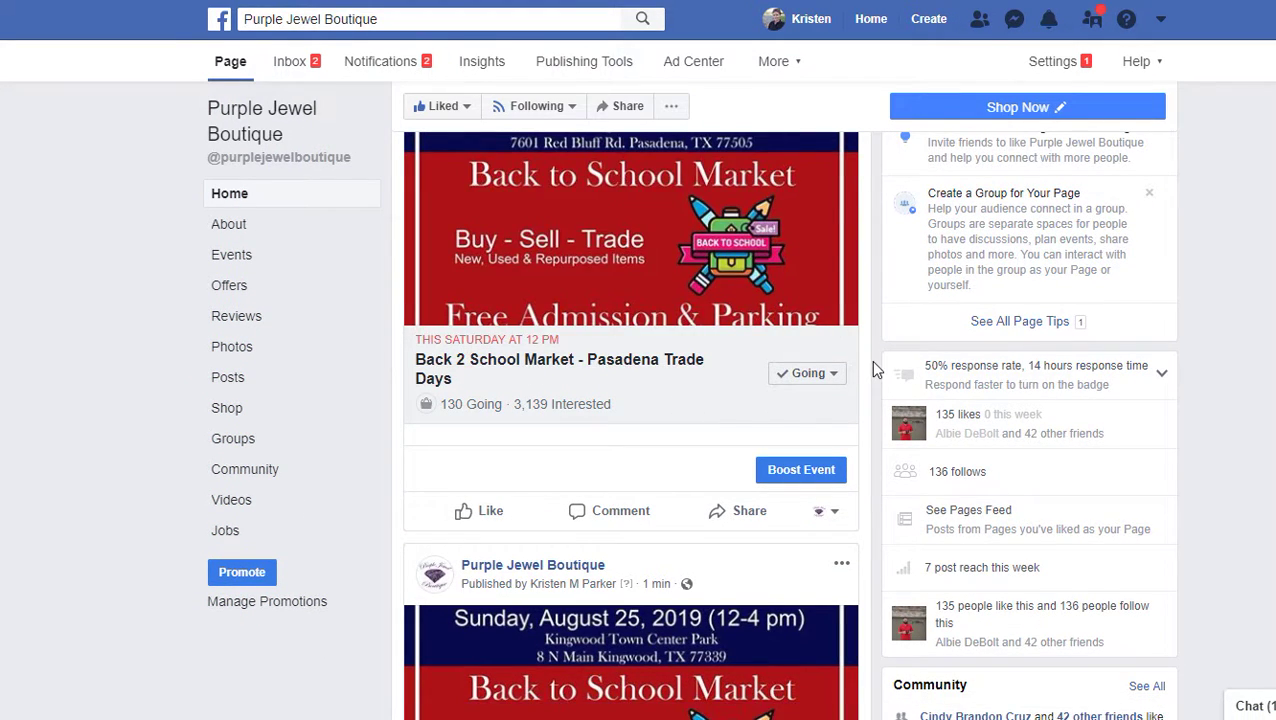
{"action": "scroll", "coordinate": [872, 370], "scroll_direction": "up", "scroll_amount": 2}
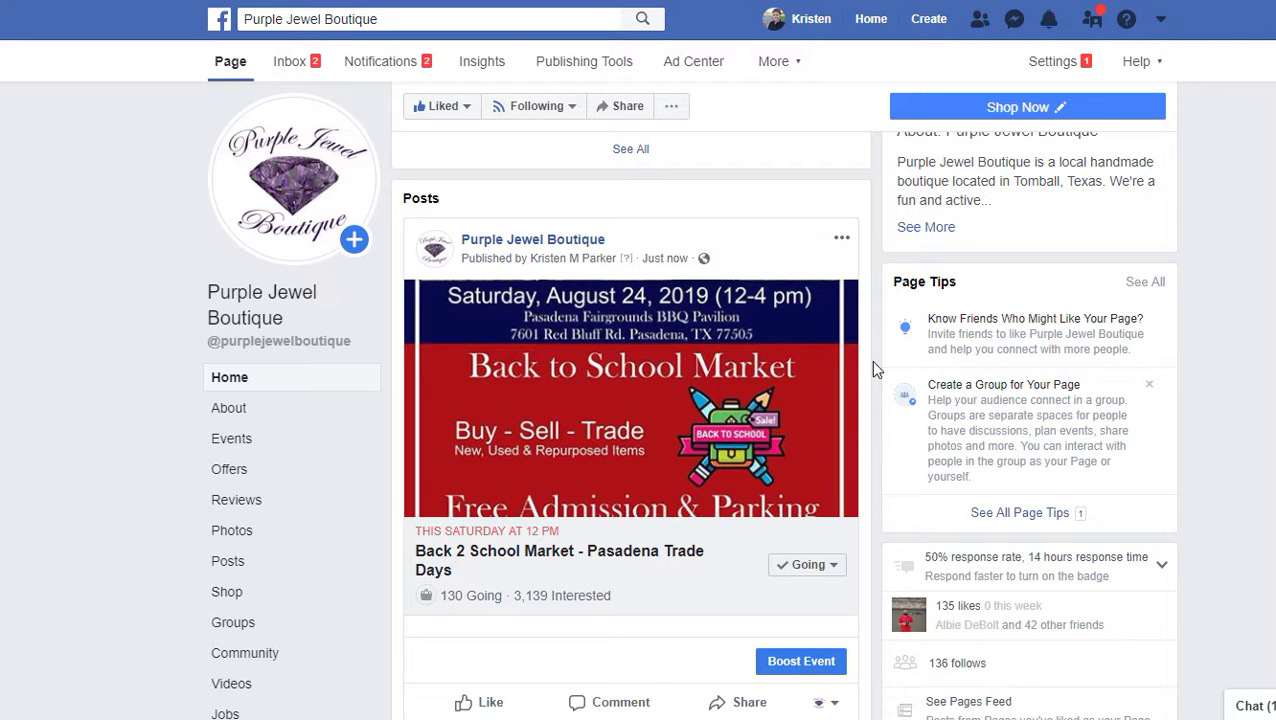
{"action": "scroll", "coordinate": [872, 370], "scroll_direction": "down", "scroll_amount": 2}
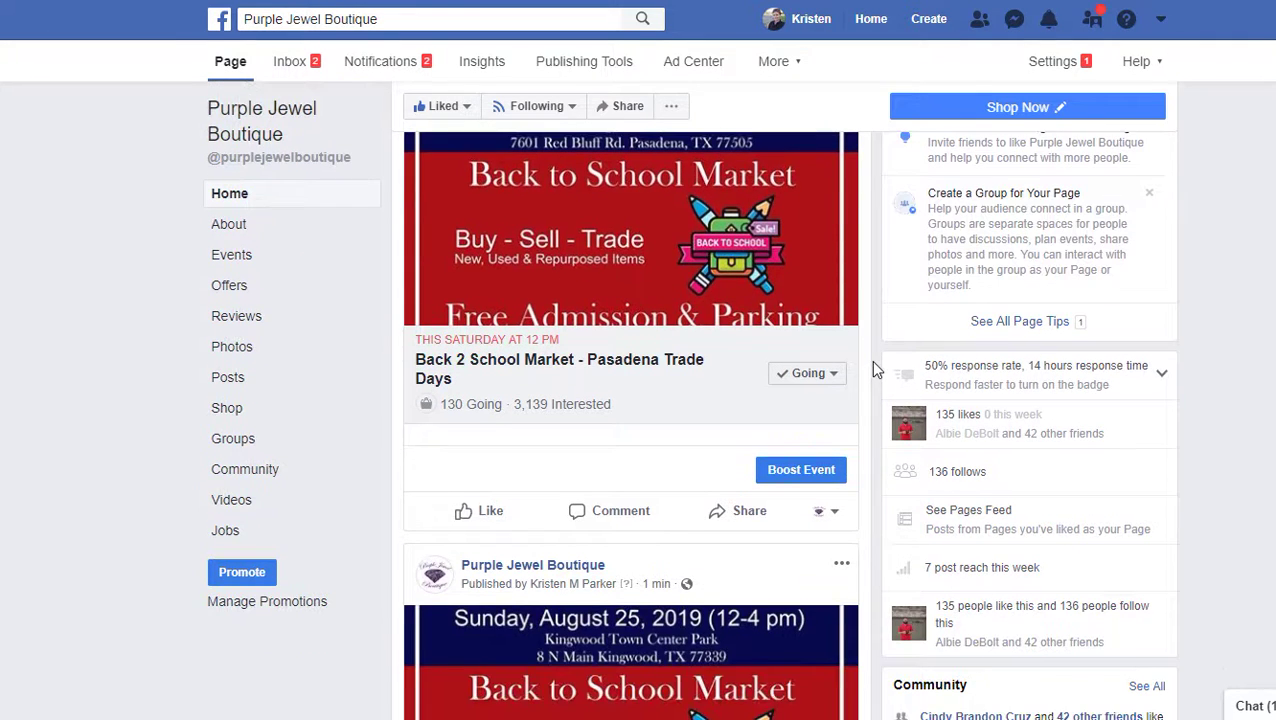
{"action": "scroll", "coordinate": [872, 370], "scroll_direction": "up", "scroll_amount": 2}
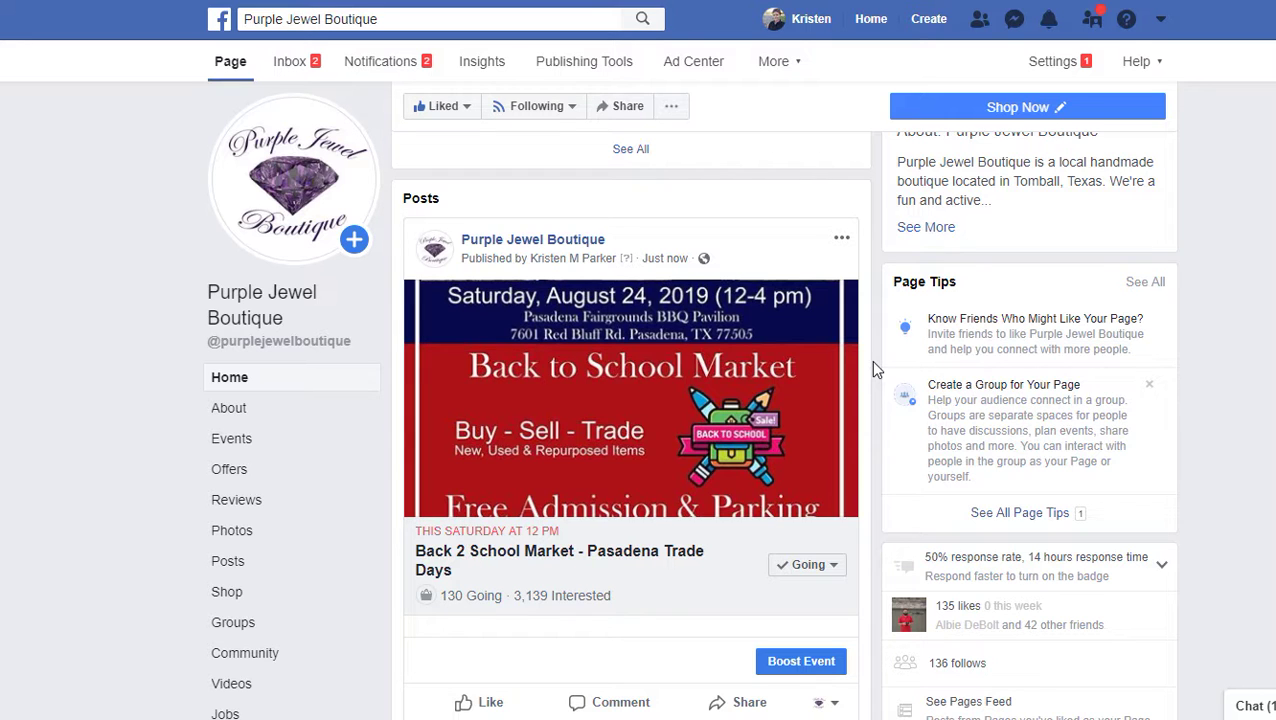
{"action": "scroll", "coordinate": [872, 366], "scroll_direction": "up", "scroll_amount": 4}
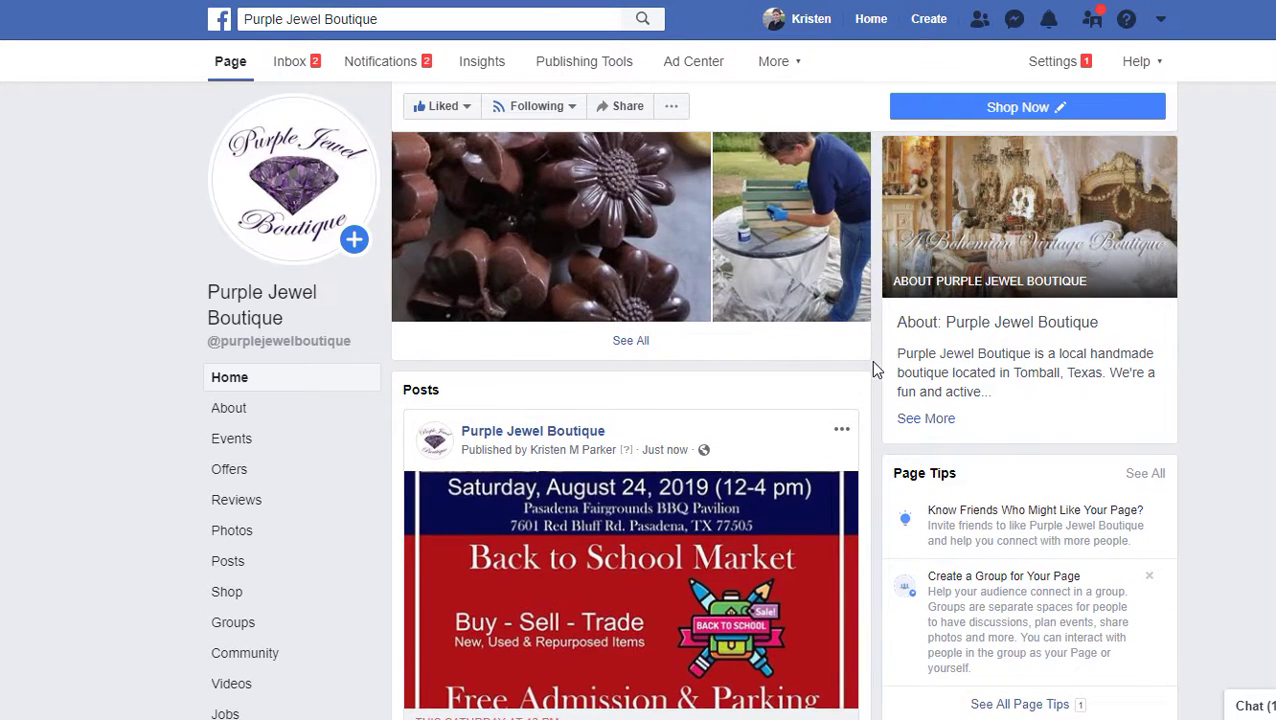
{"action": "scroll", "coordinate": [872, 368], "scroll_direction": "up", "scroll_amount": 5}
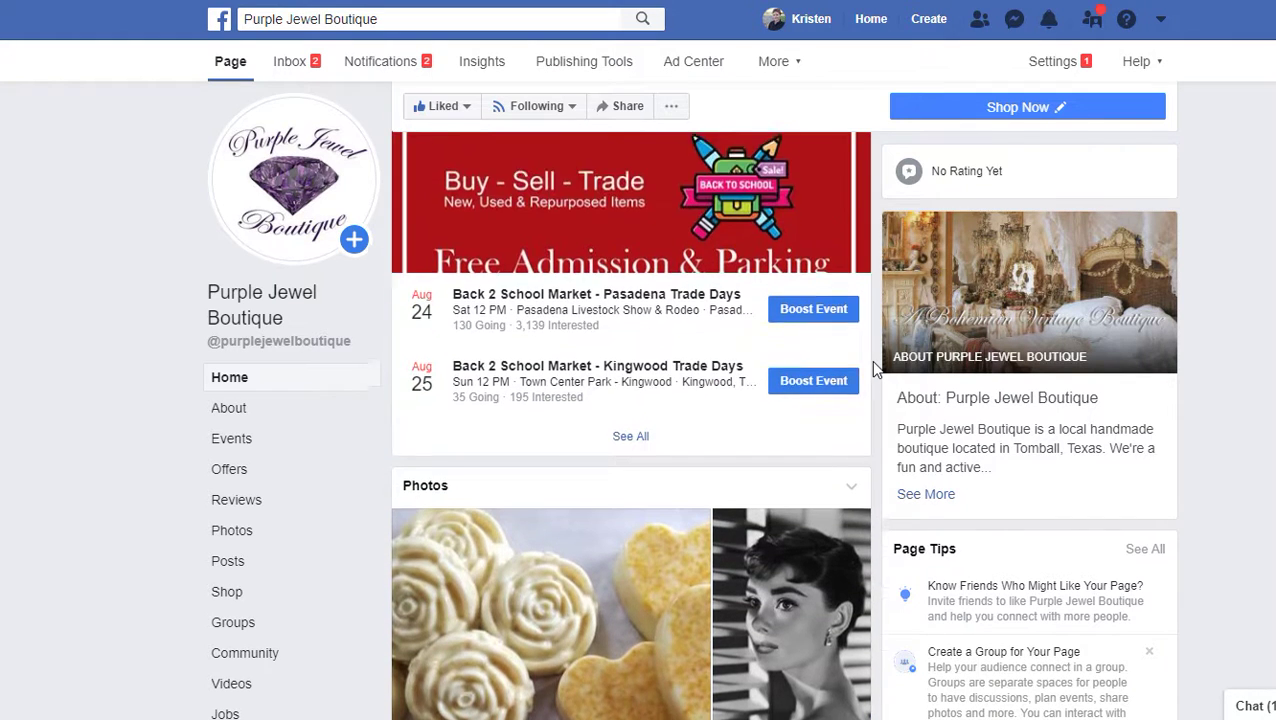
{"action": "scroll", "coordinate": [872, 368], "scroll_direction": "up", "scroll_amount": 2}
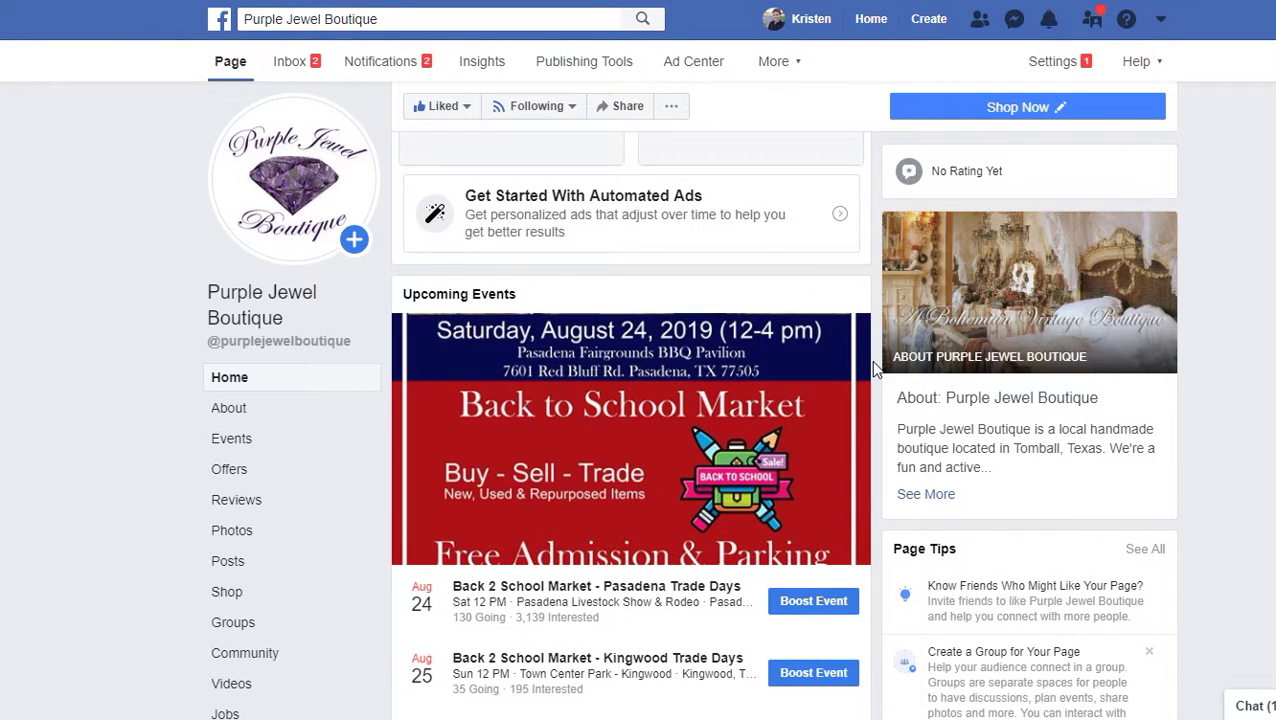
{"action": "scroll", "coordinate": [872, 368], "scroll_direction": "up", "scroll_amount": 5}
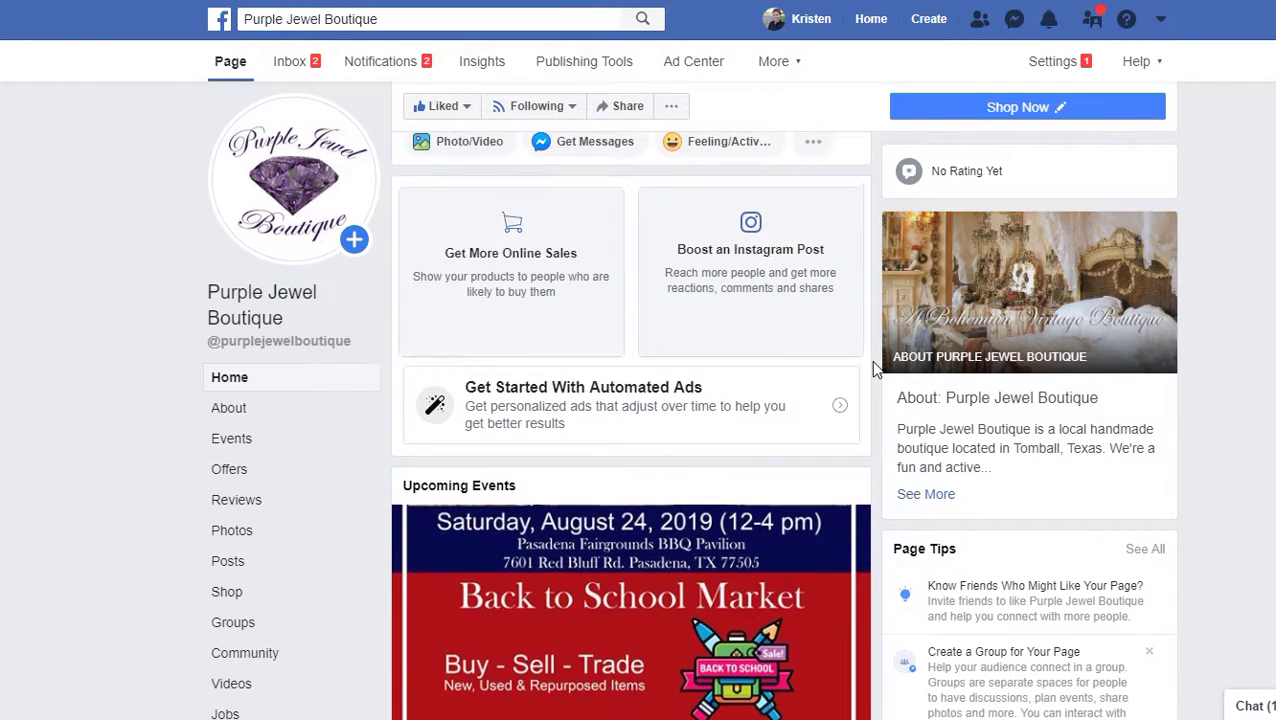